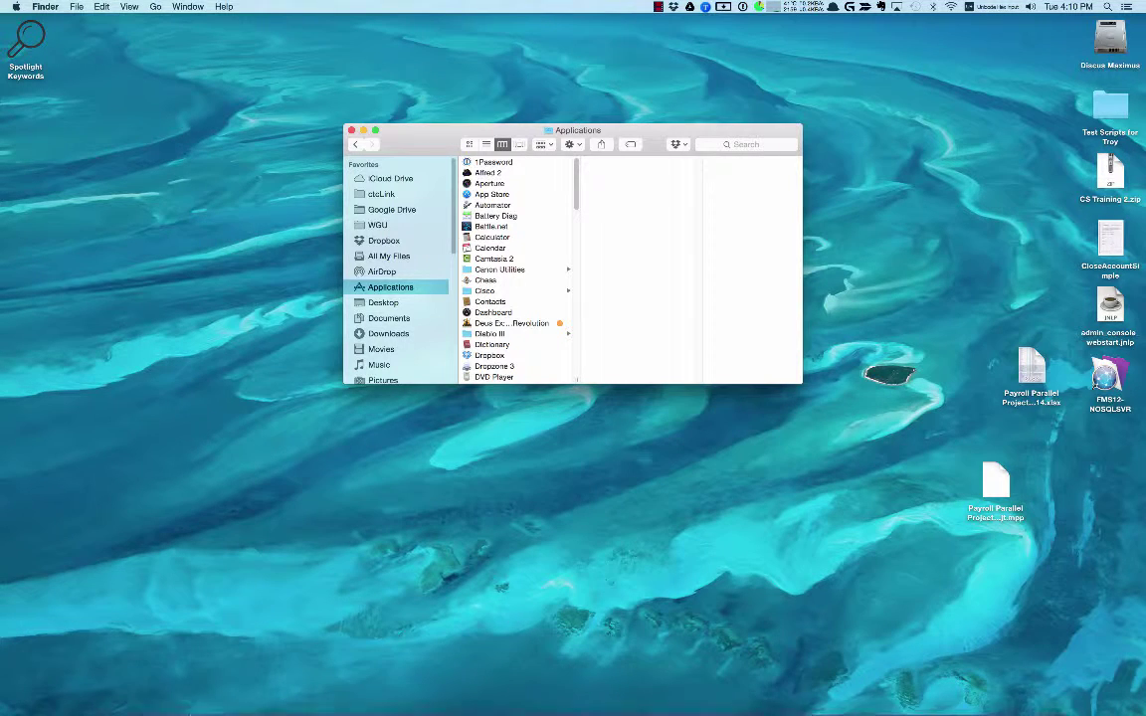
- Find the Pages application in the Applications folder and view its details
mouse_move(177, 698)
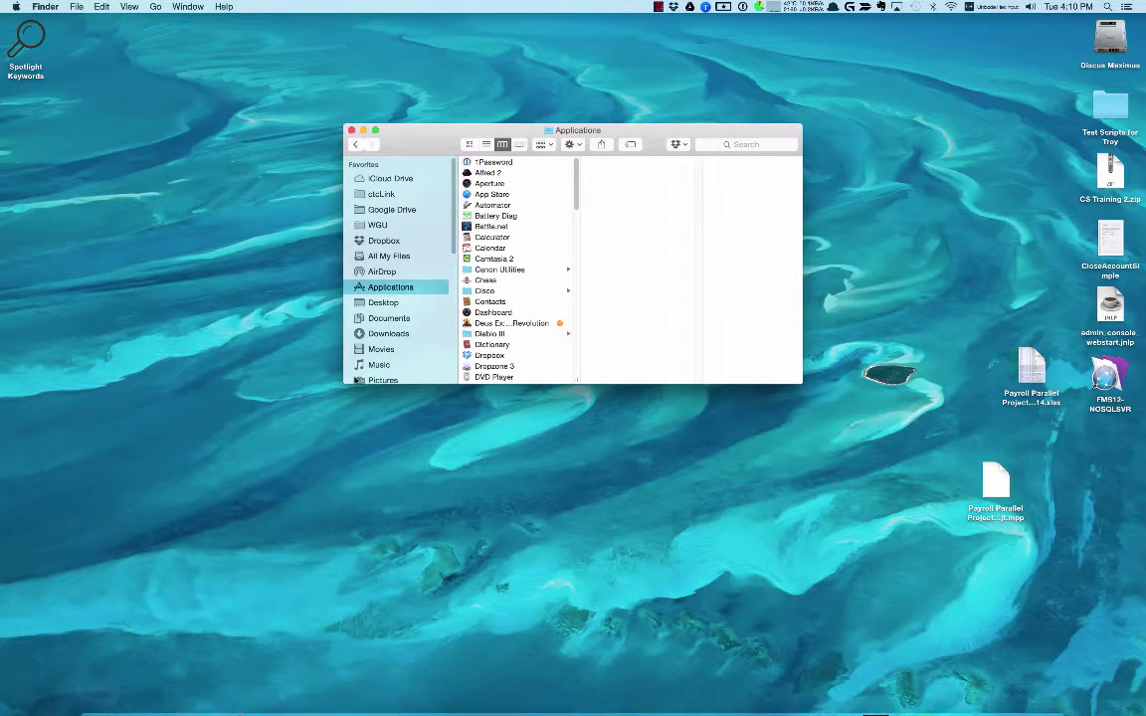
scroll(513, 284, down, 10)
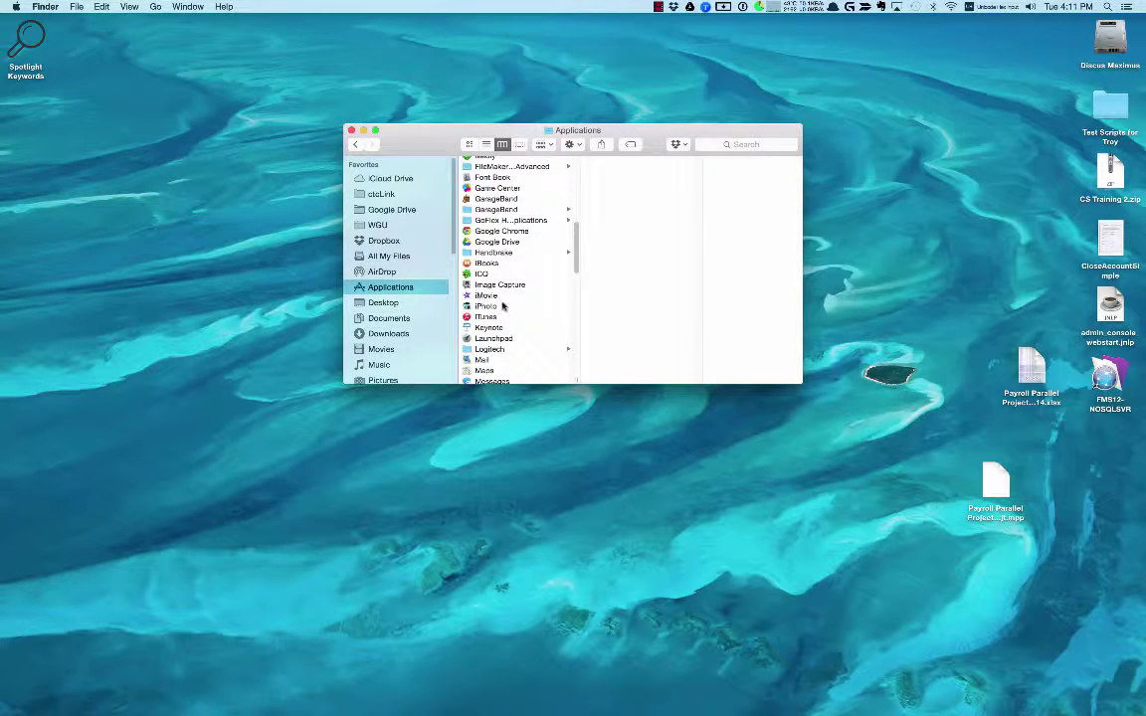
scroll(504, 306, down, 3)
scroll(503, 306, down, 8)
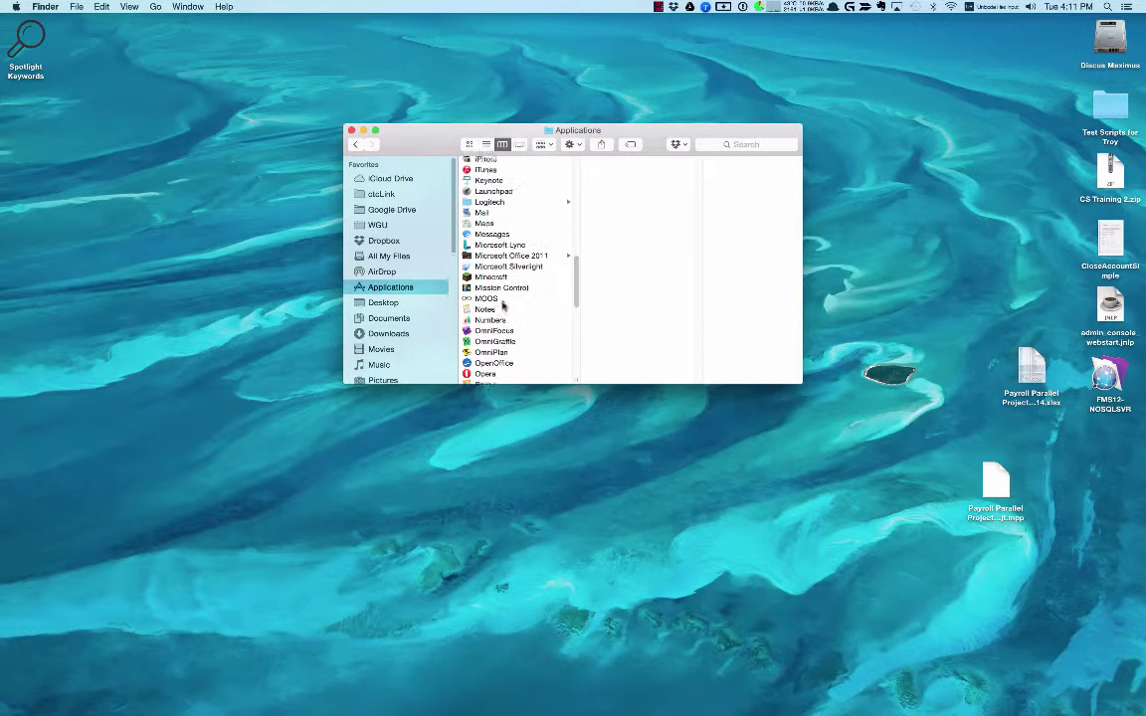
scroll(503, 307, down, 3)
click(485, 307)
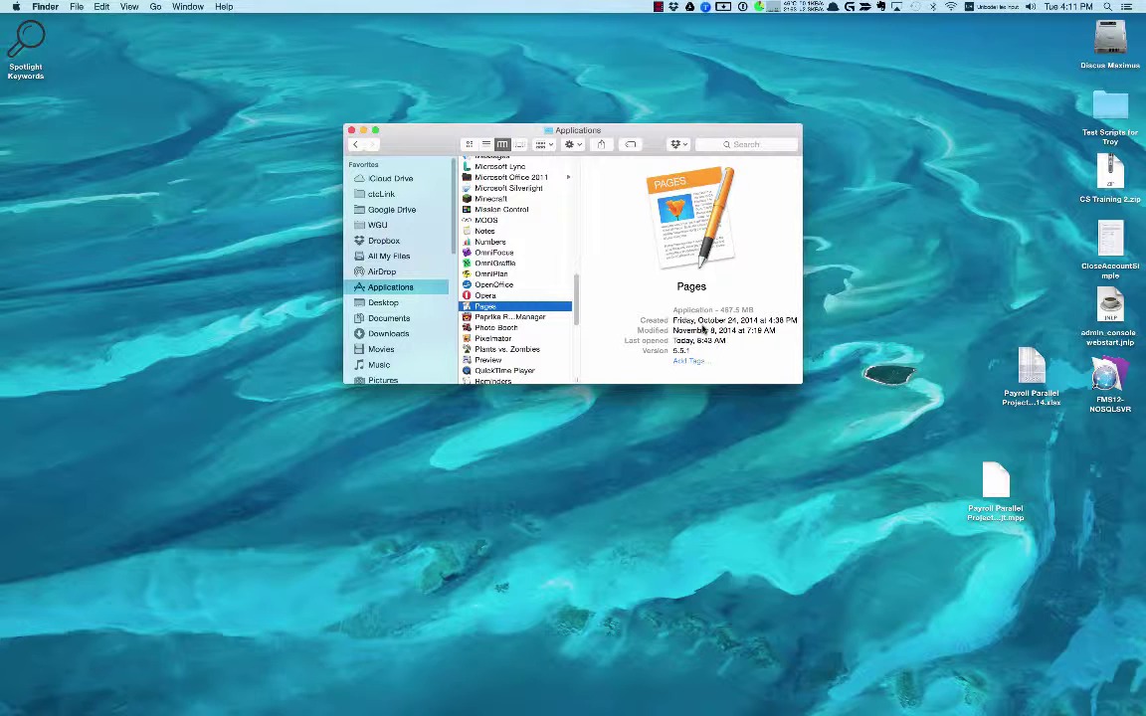
- Search for "page" in the launcher and open the Pages application
key(super+space)
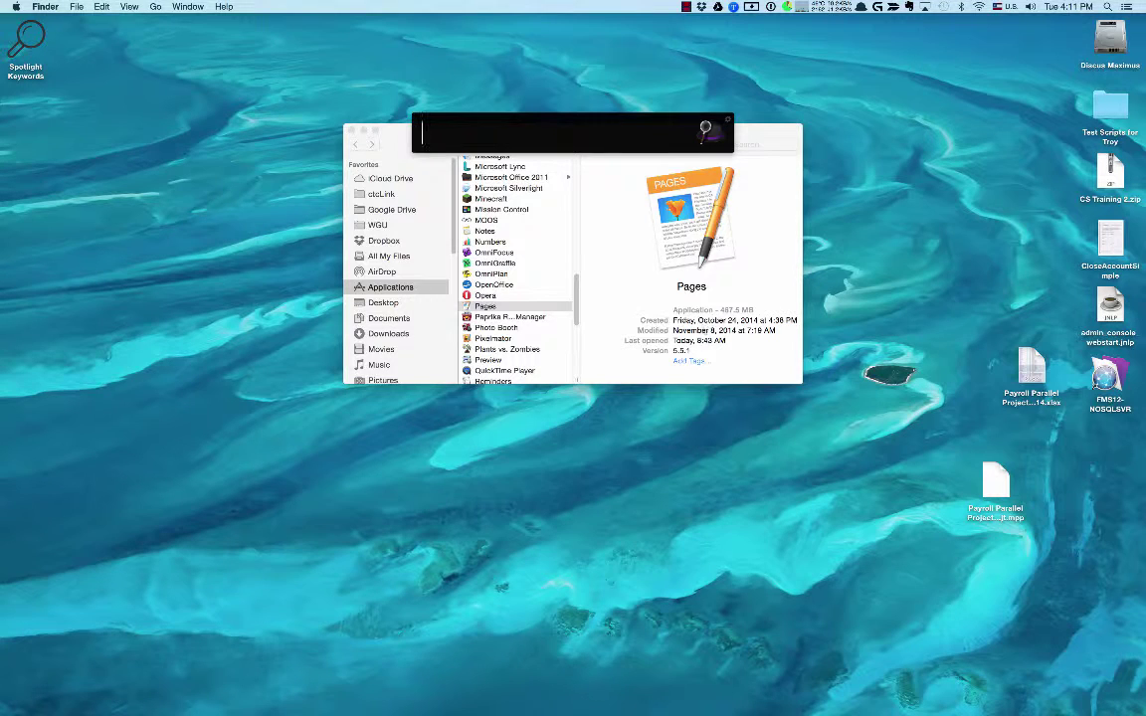
text(page)
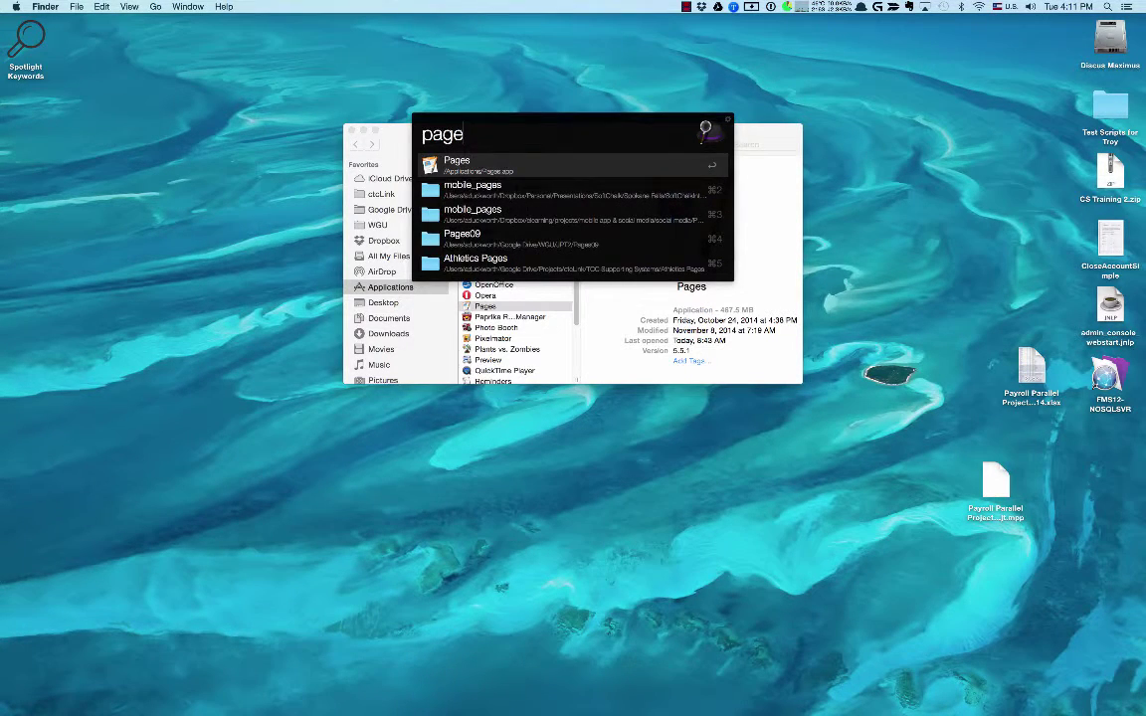
key(Return)
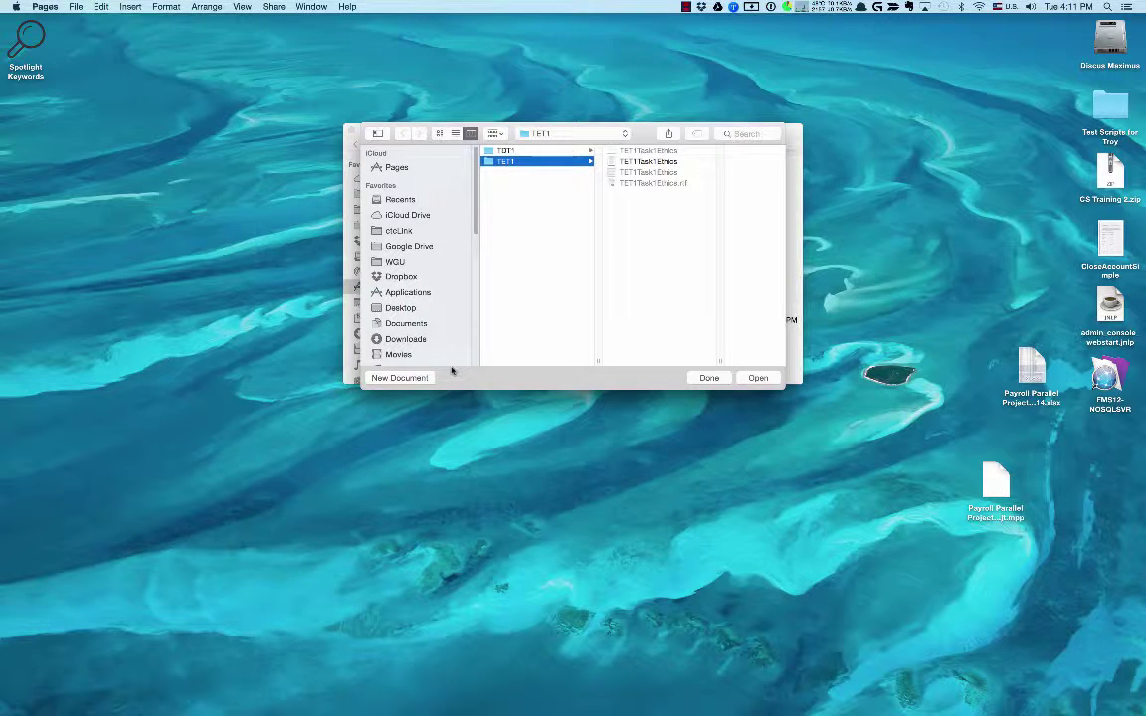
- Create a new Pages document from the Simple Newsletter template
click(413, 377)
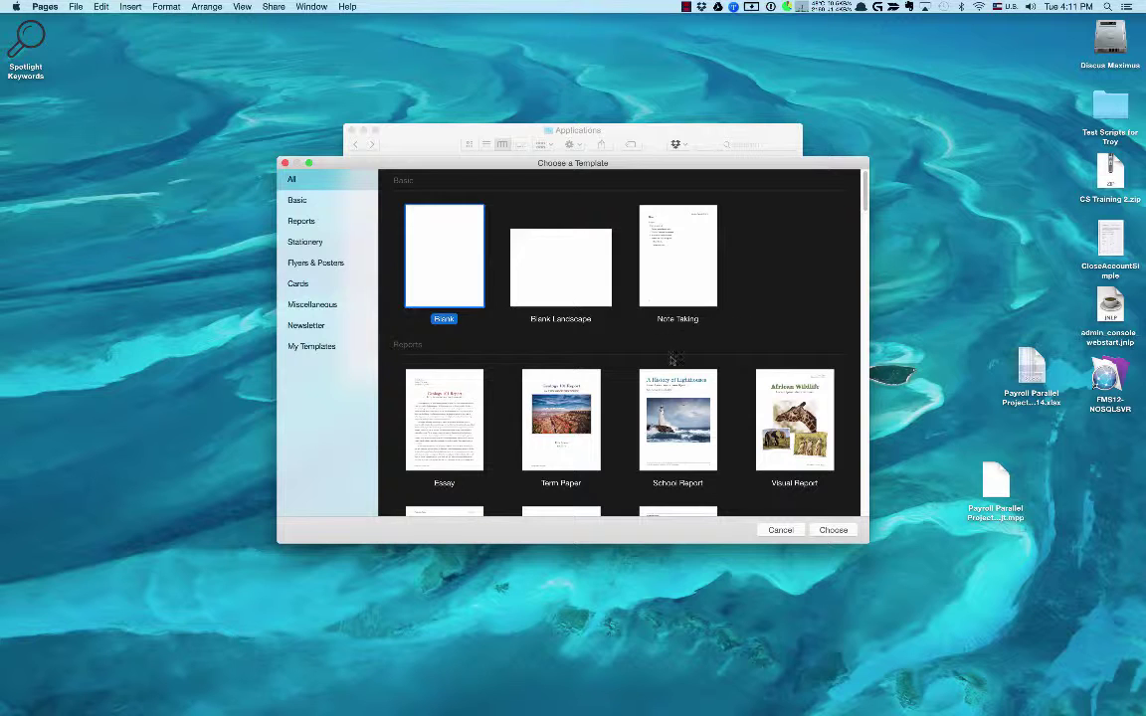
scroll(672, 362, down, 2)
scroll(672, 362, down, 2)
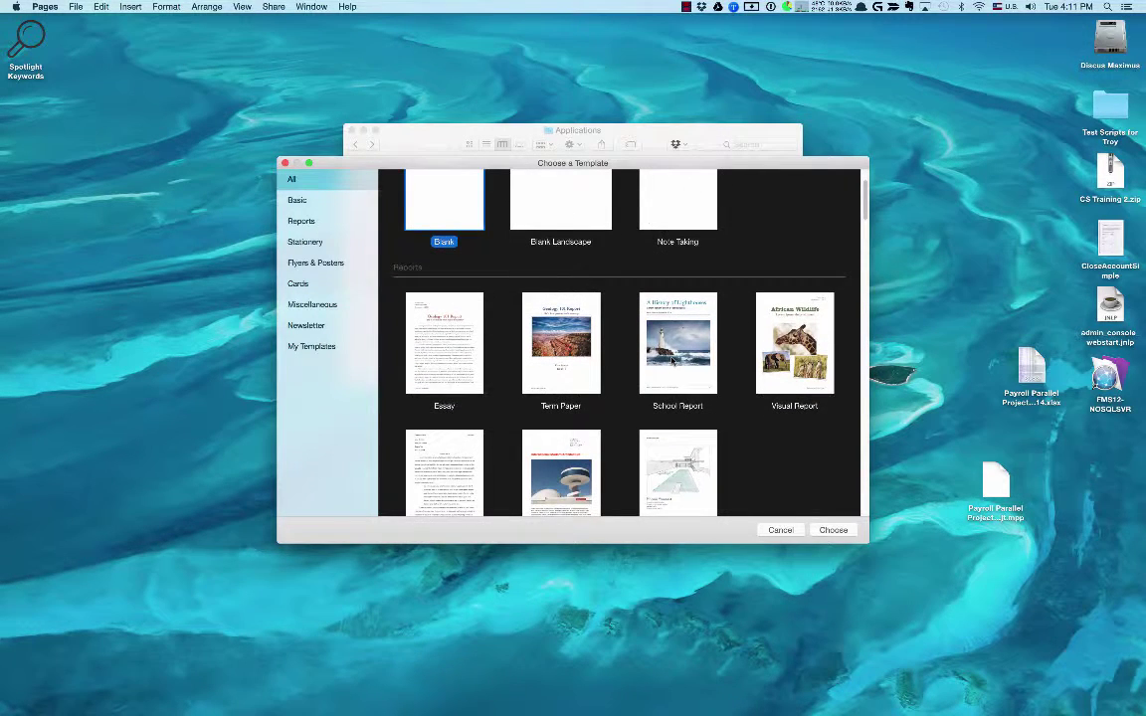
scroll(750, 433, down, 2)
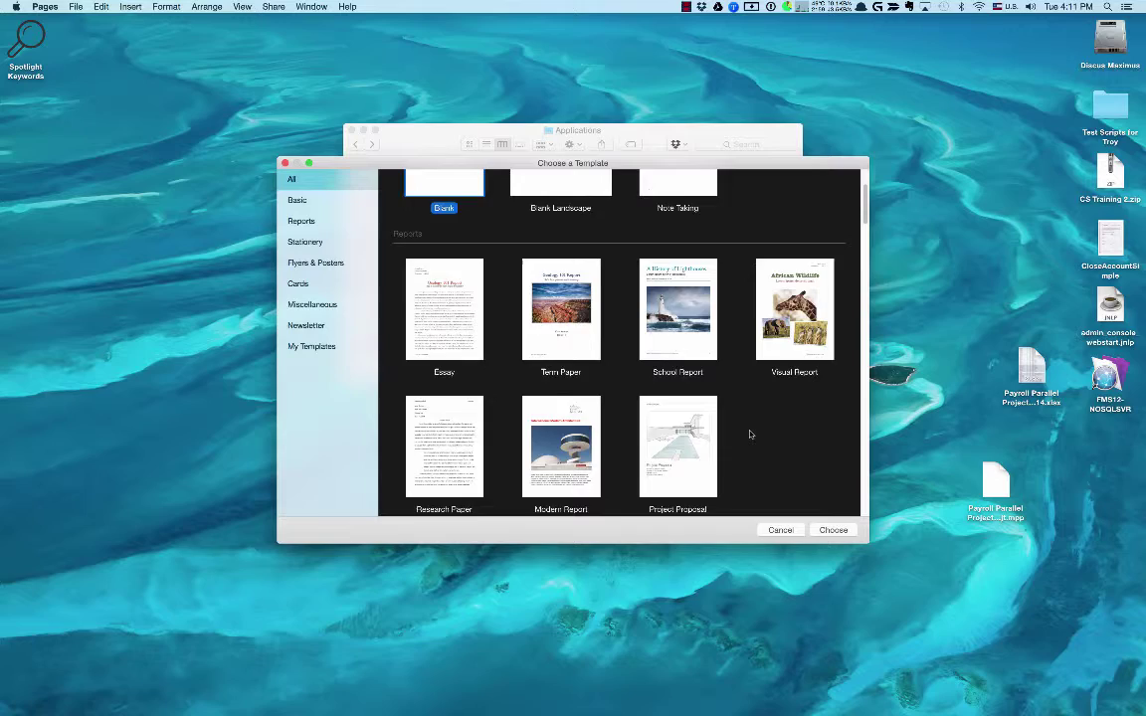
scroll(750, 434, down, 8)
scroll(750, 434, down, 20)
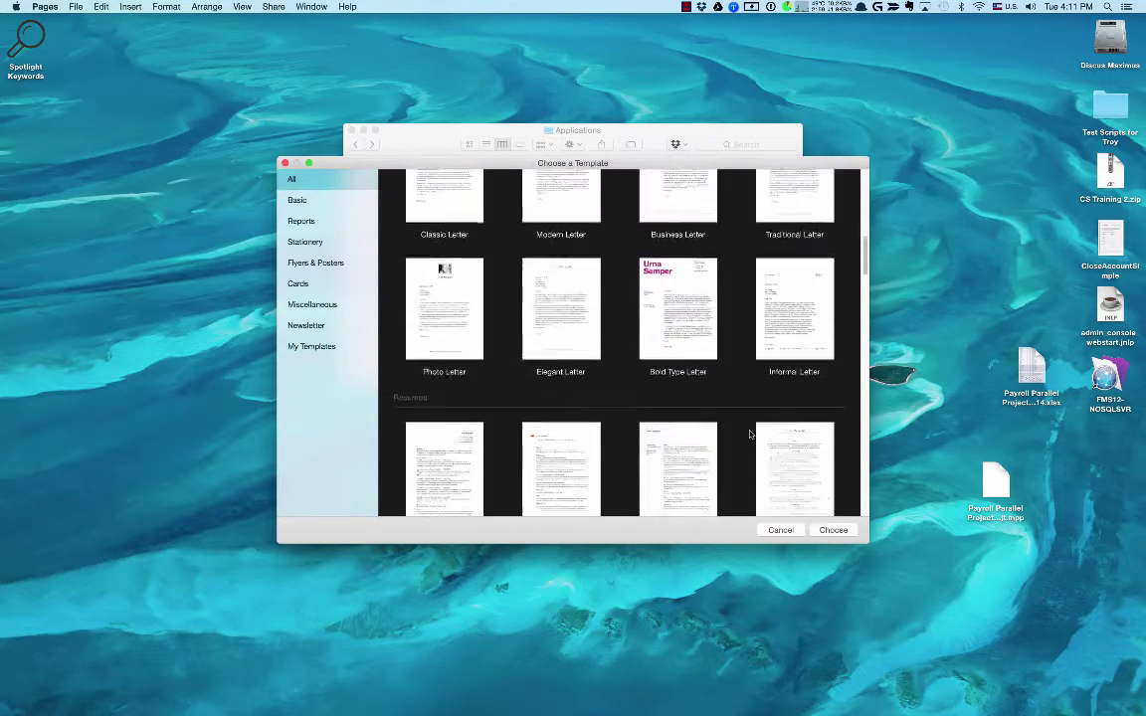
scroll(750, 433, down, 14)
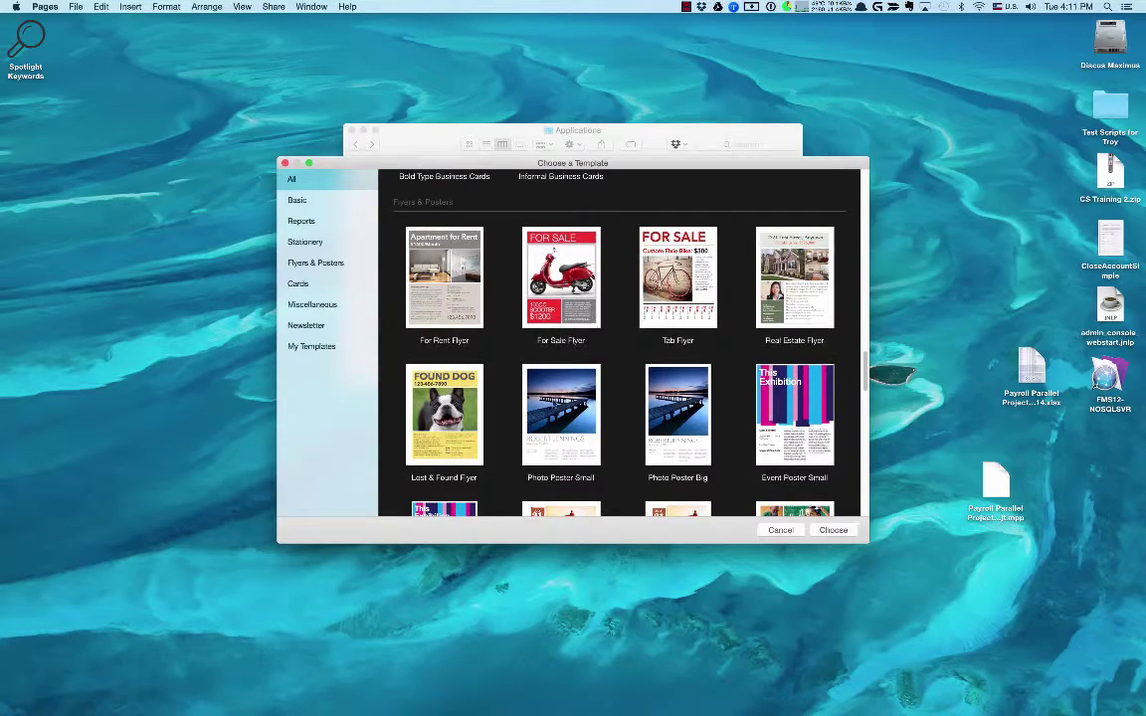
scroll(749, 433, down, 10)
scroll(679, 431, down, 14)
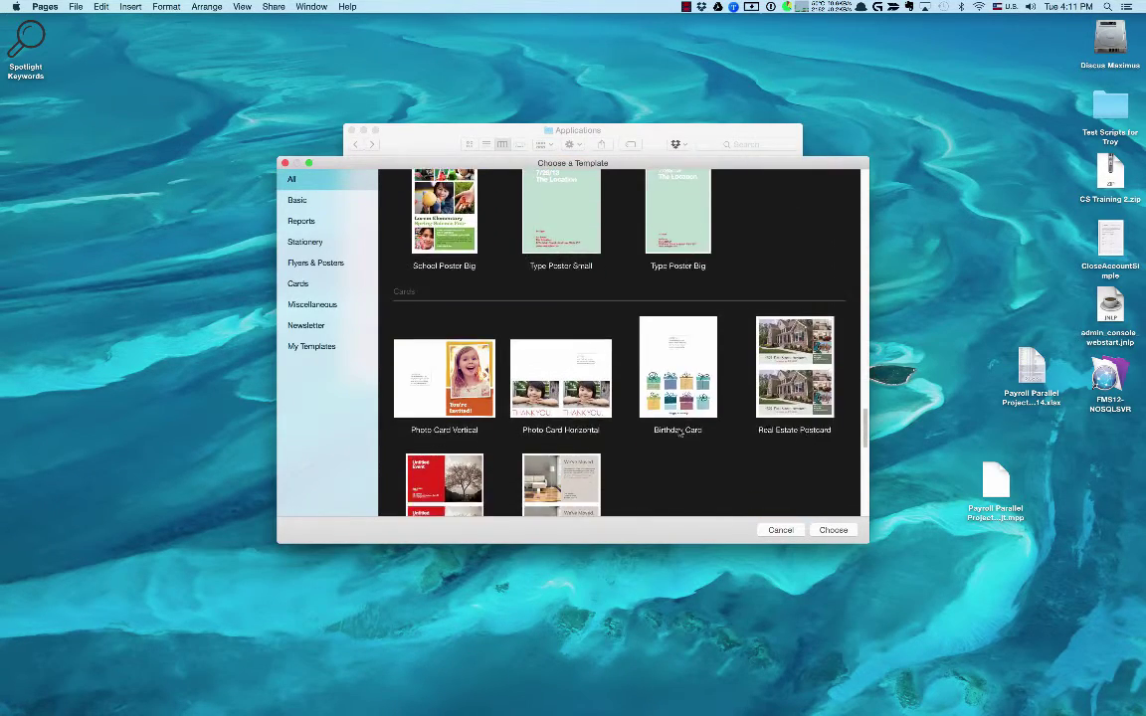
scroll(679, 432, down, 5)
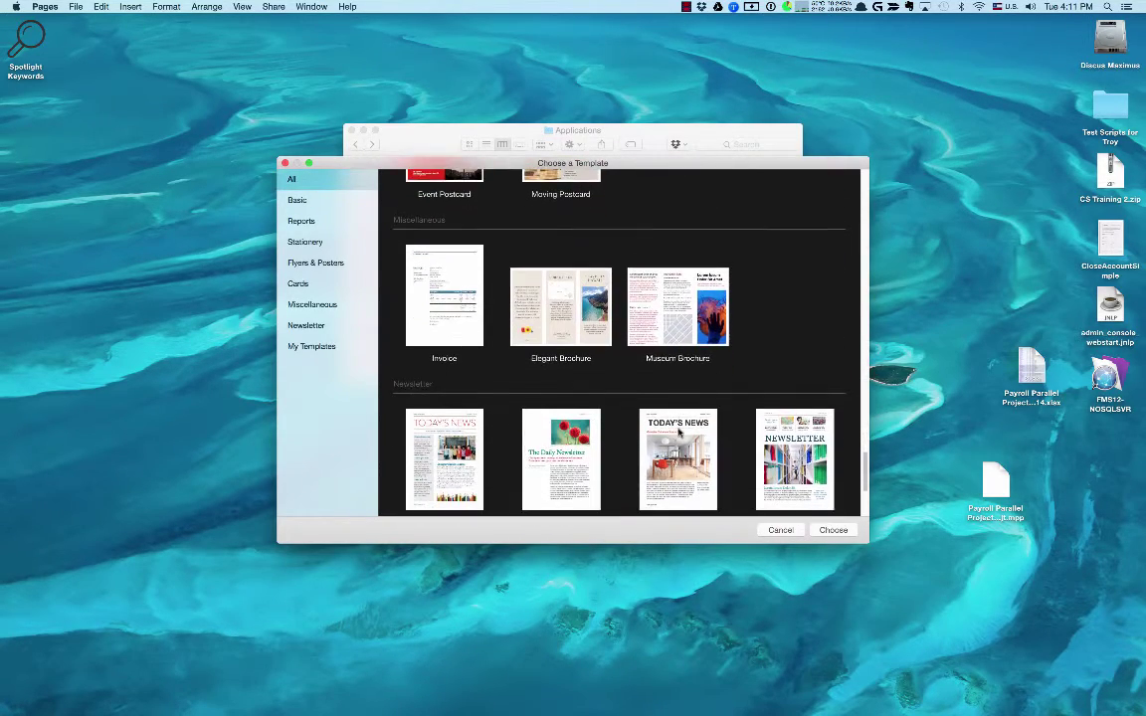
scroll(634, 383, down, 3)
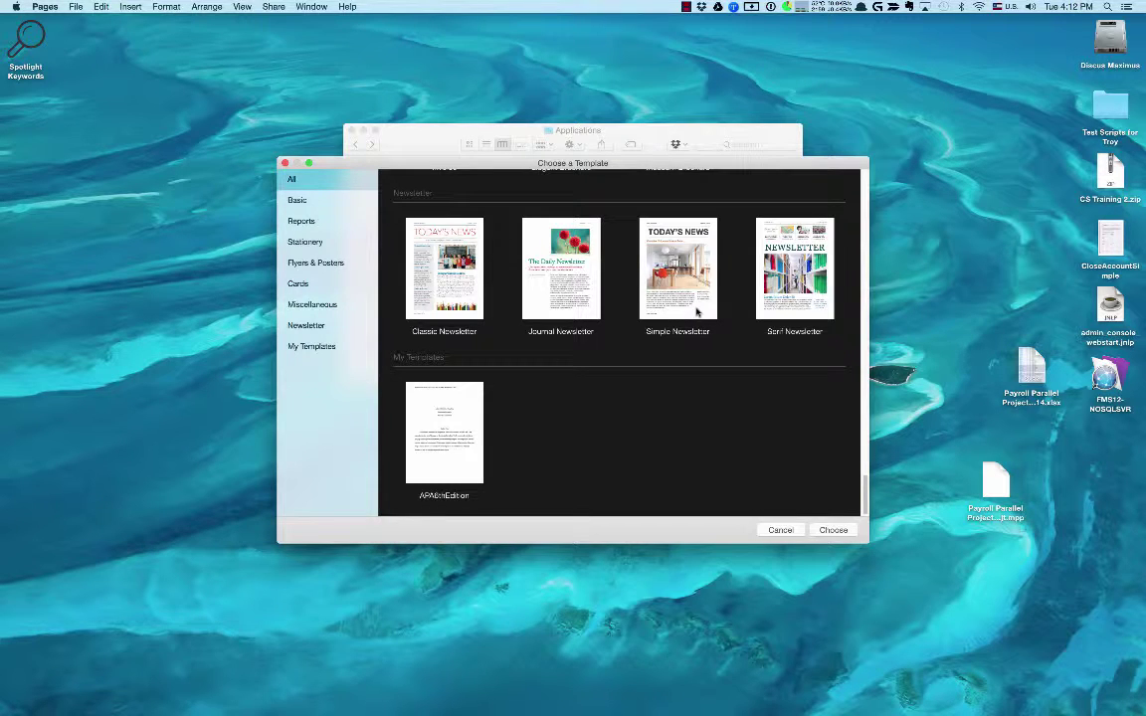
click(648, 239)
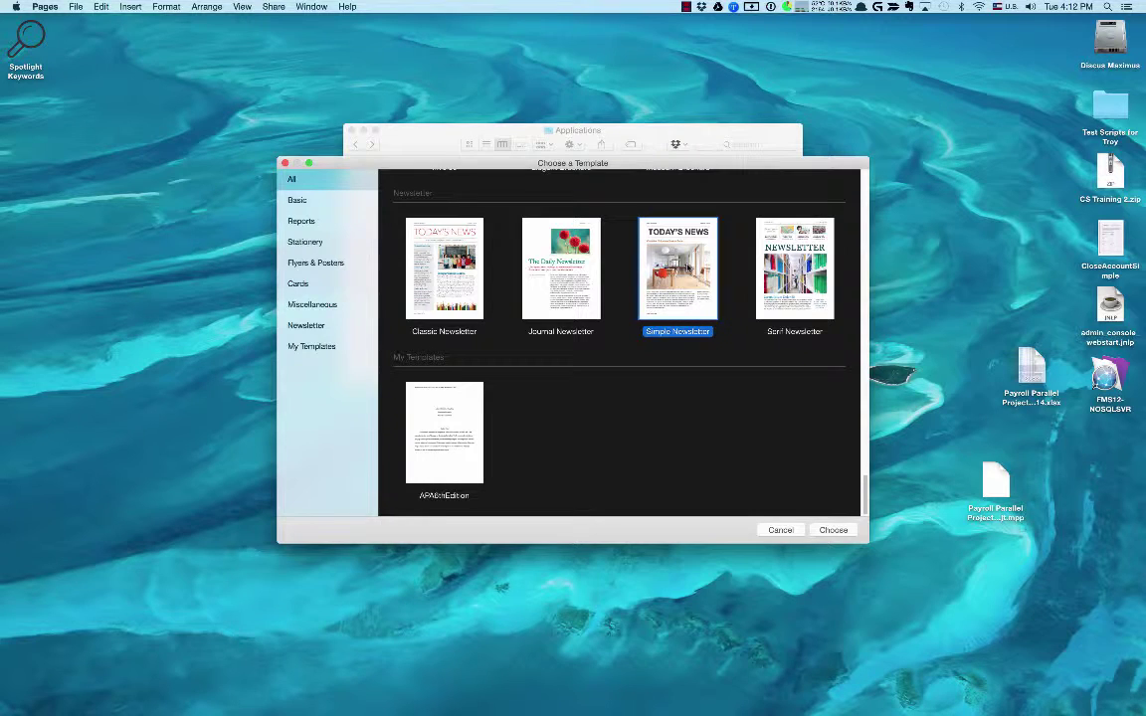
click(833, 530)
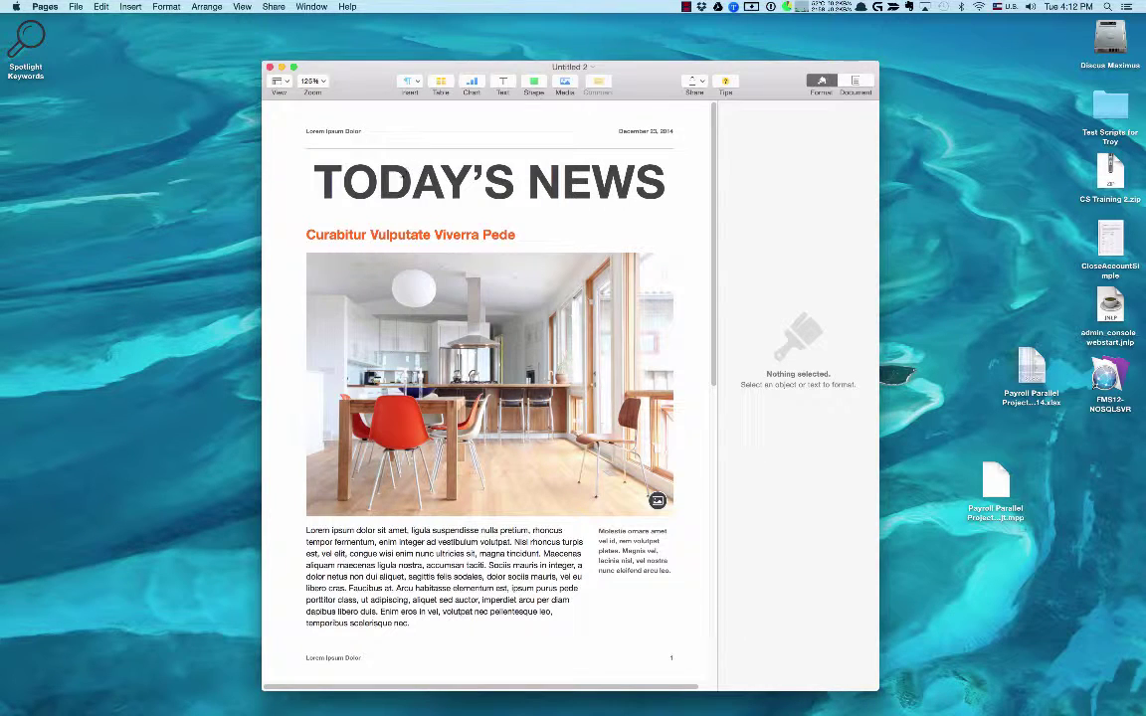
- Inspect the formatting options for the newsletter's title, orange heading, kitchen image, body text and side text box
click(372, 149)
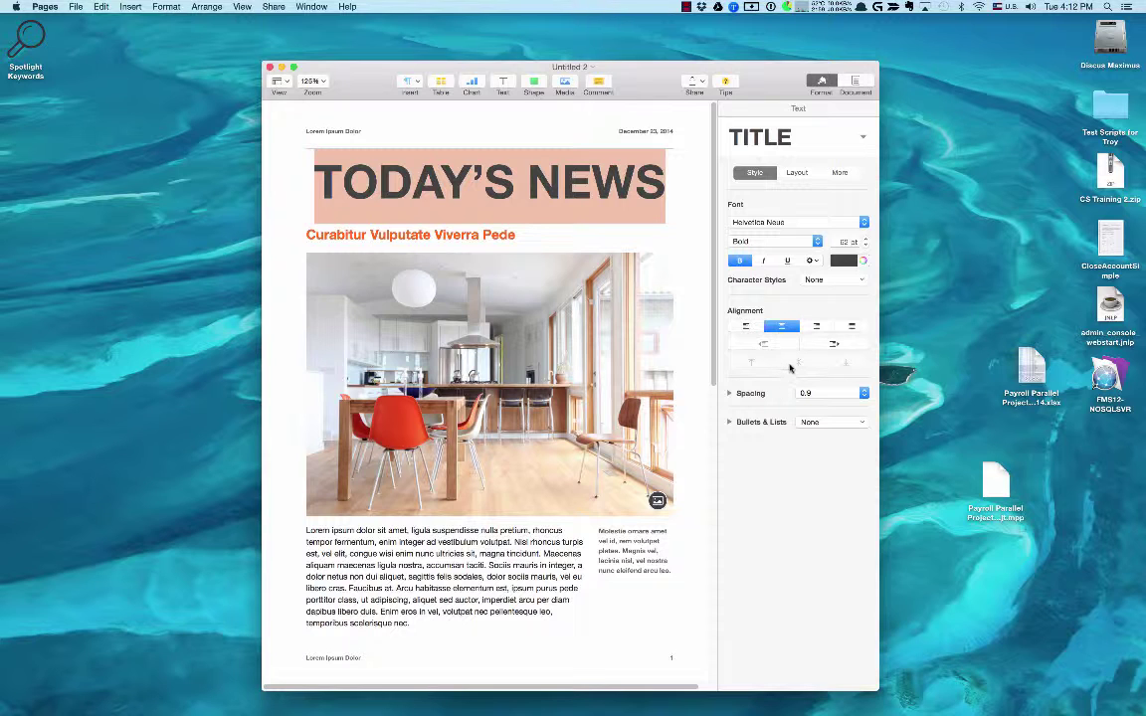
triple_click(495, 234)
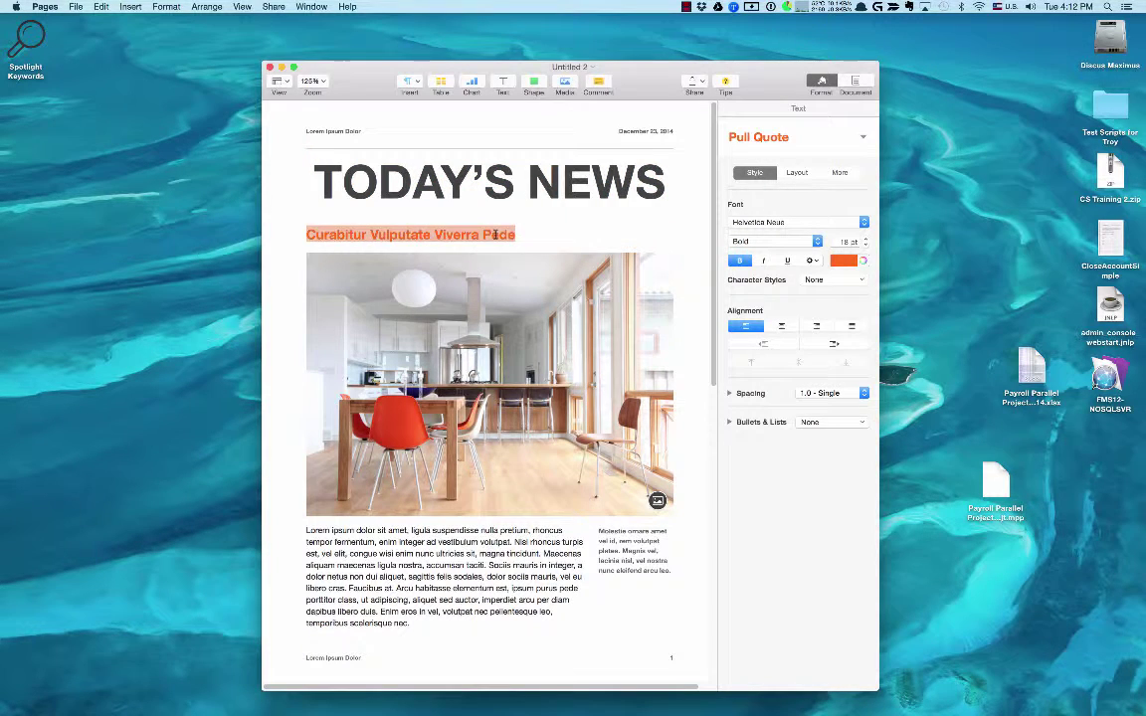
click(485, 324)
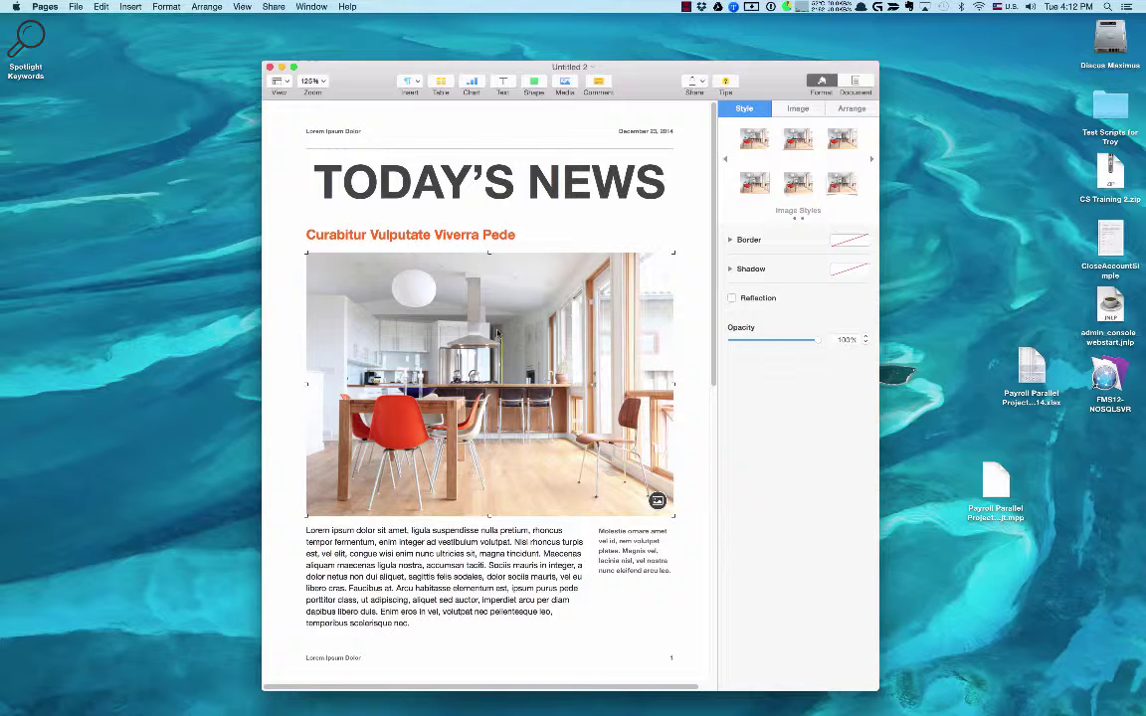
triple_click(535, 537)
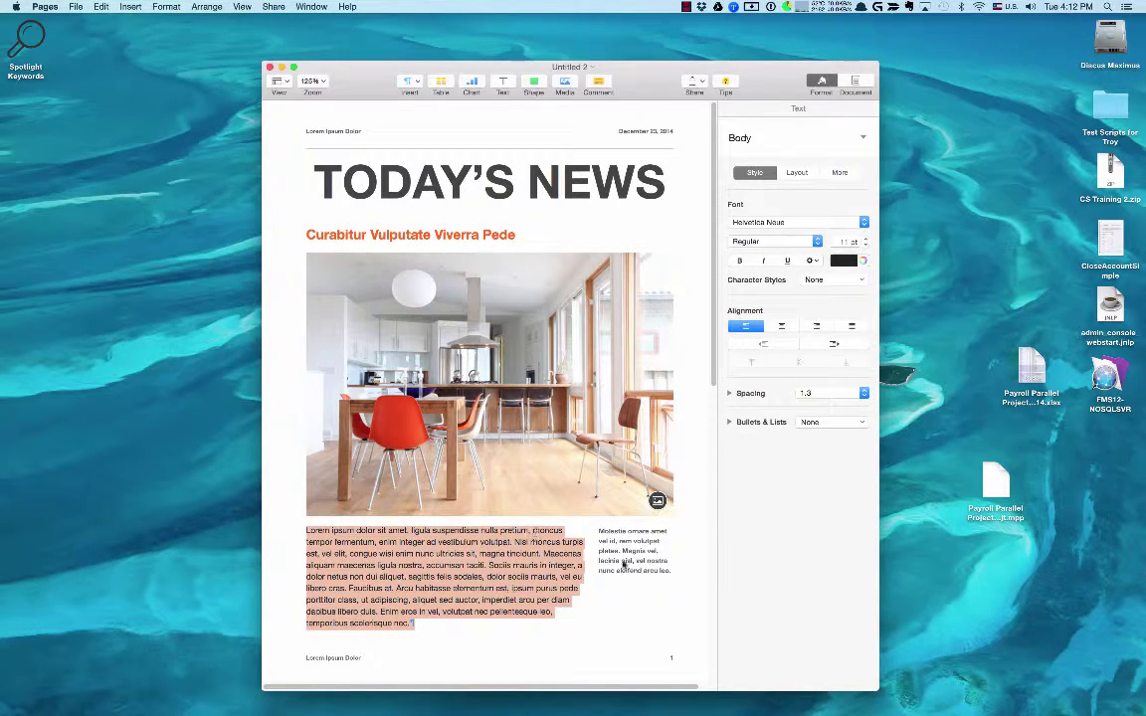
click(637, 561)
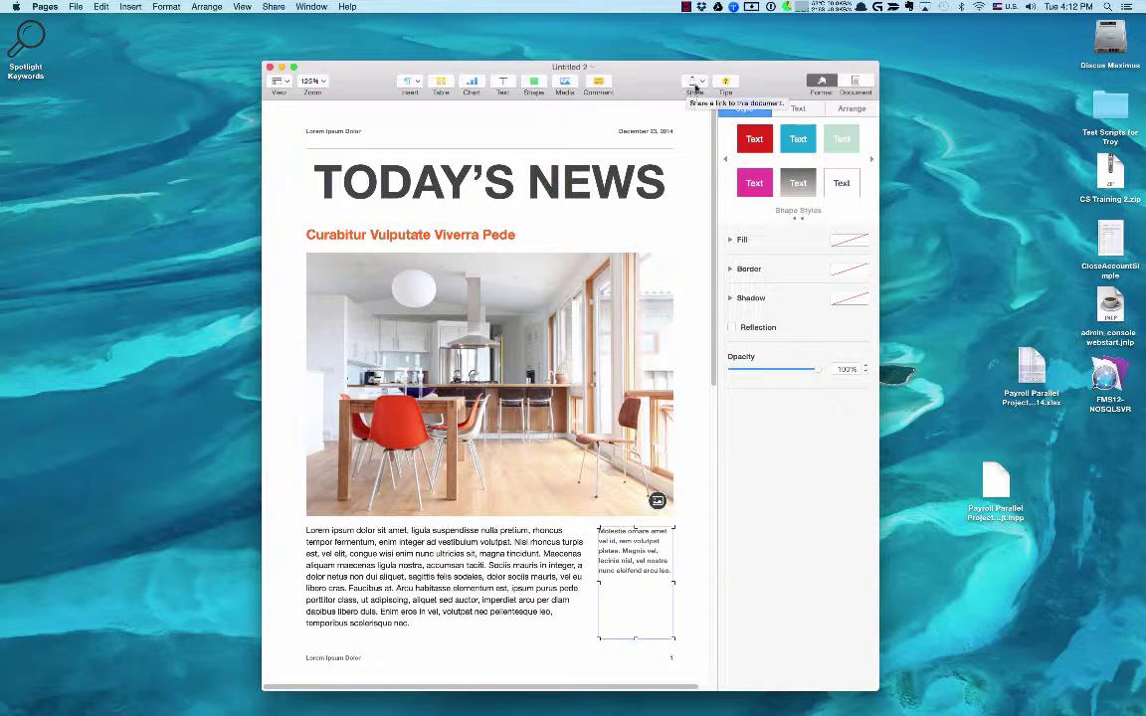
- Examine the newsletter's options for sharing an iCloud link and sending a copy
click(699, 84)
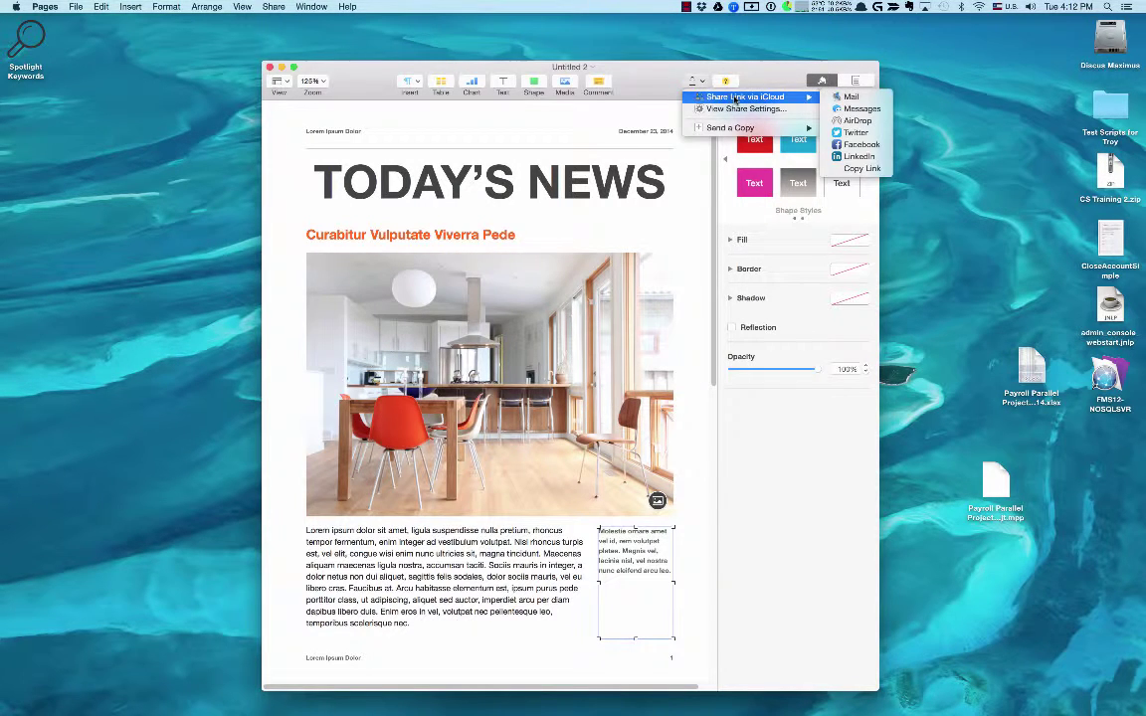
mouse_move(735, 129)
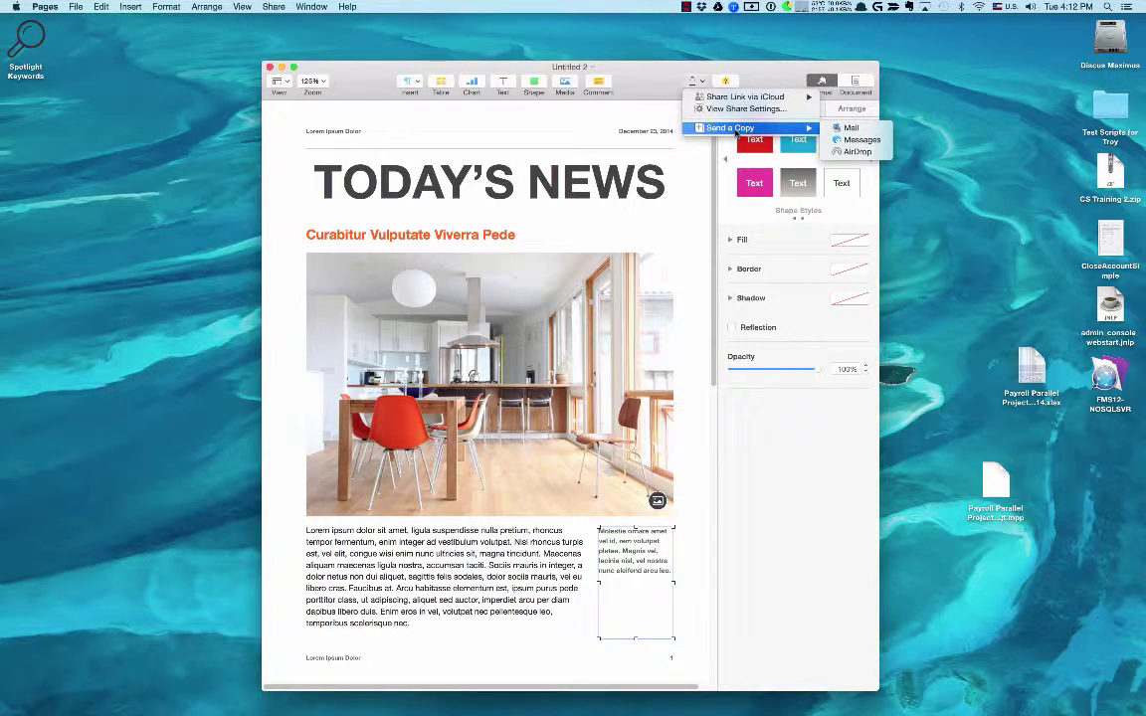
click(659, 91)
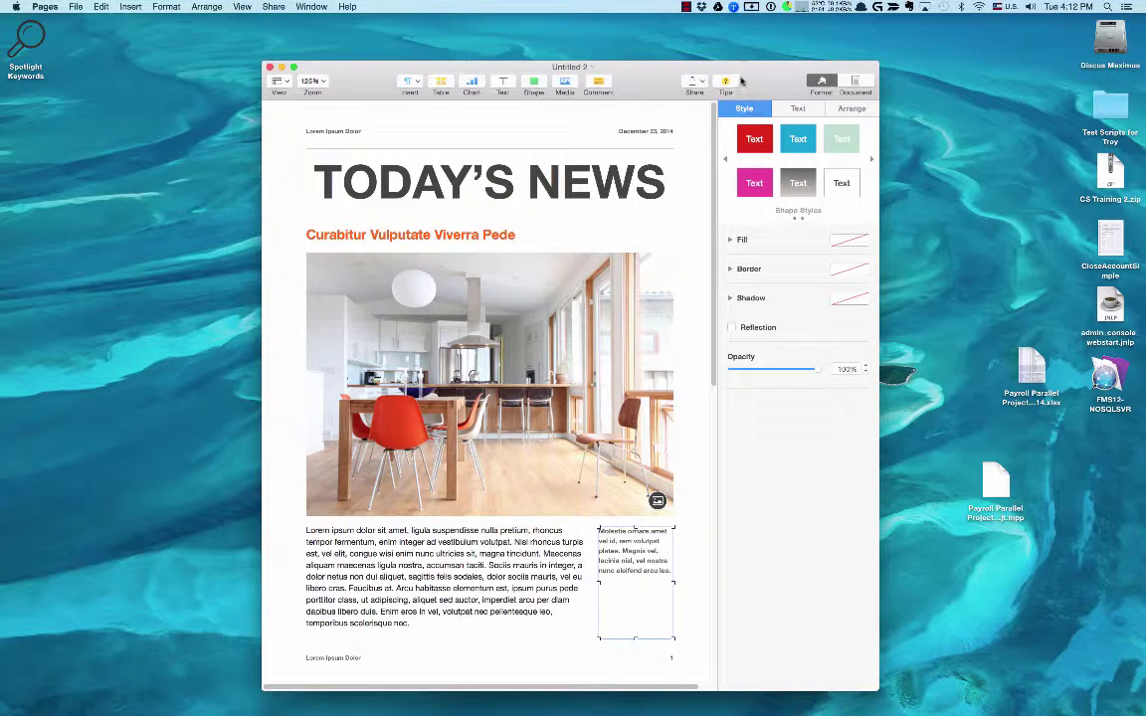
click(694, 84)
mouse_move(719, 99)
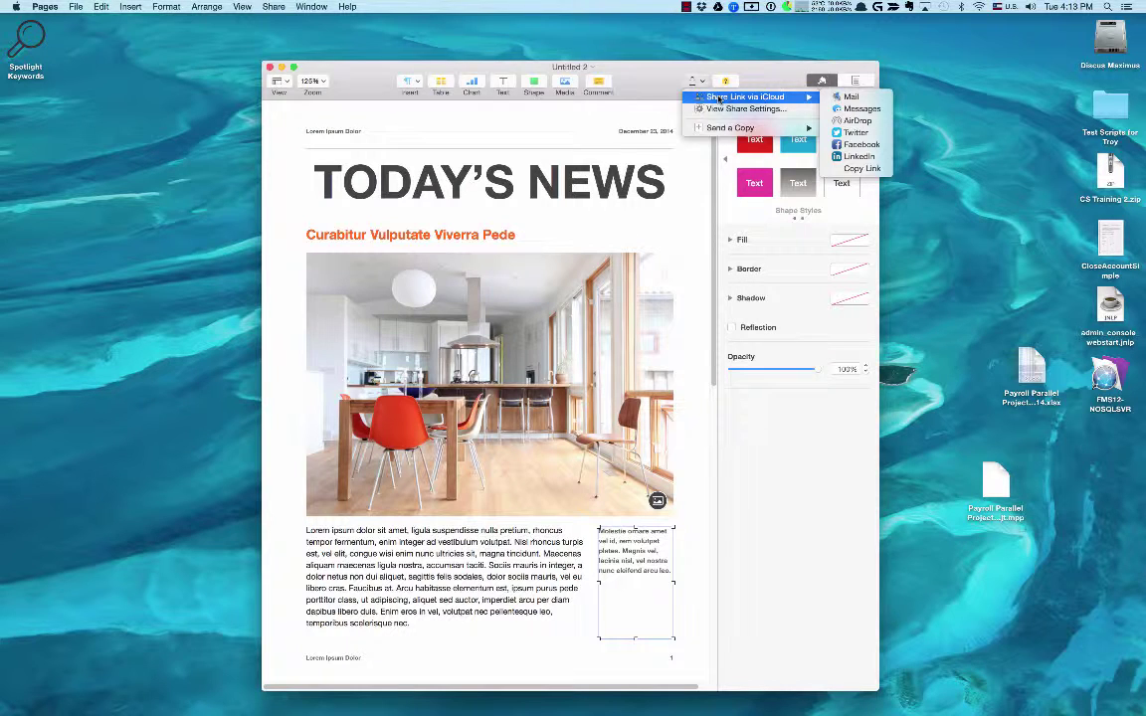
click(660, 84)
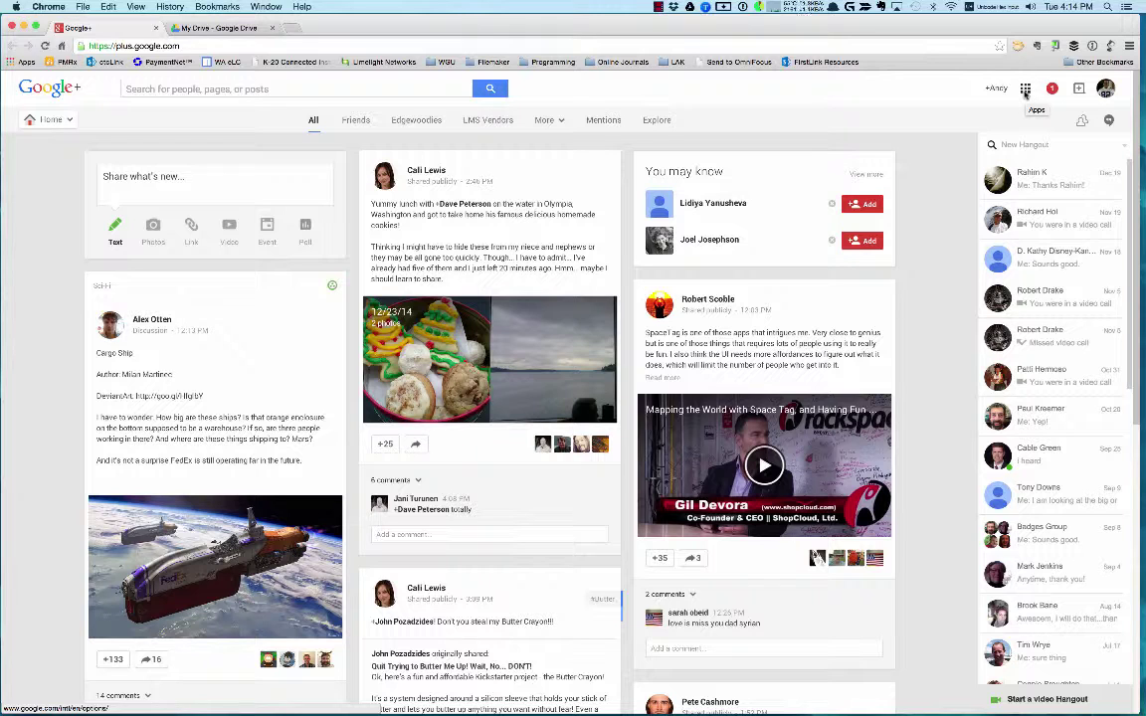
- Switch to Google Drive in Chrome and create a Google Docs document with the filler text "lsdkjf;aldskfjhds;lkfjads;lkfj"
click(1025, 92)
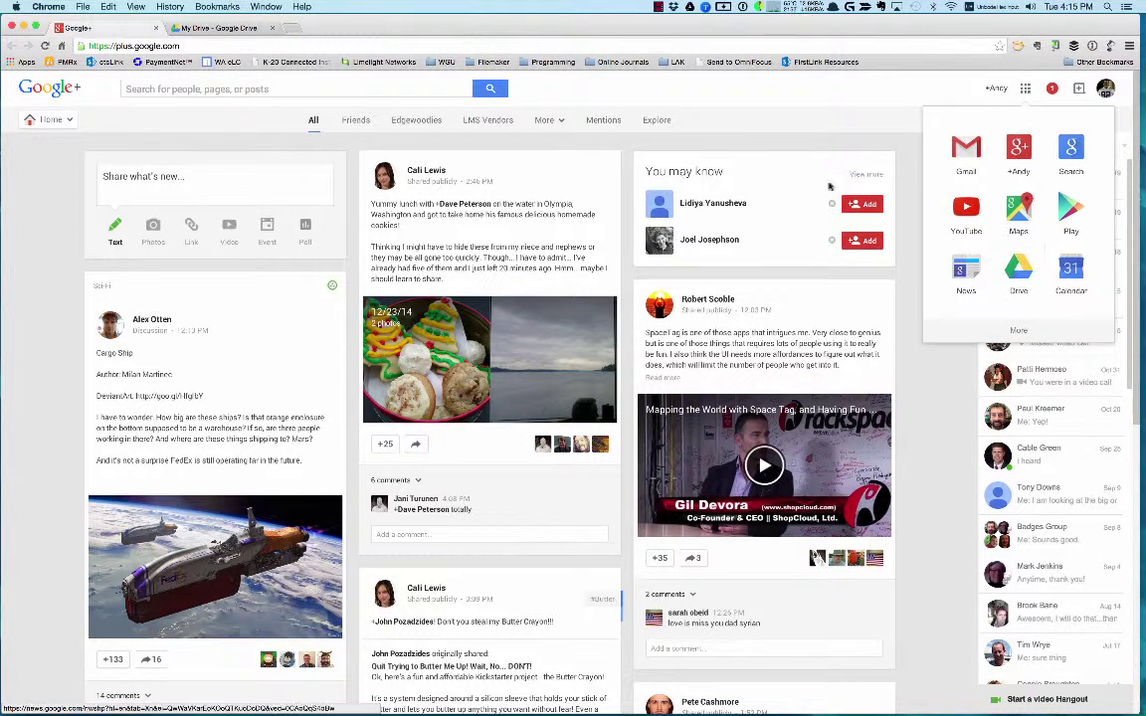
click(219, 28)
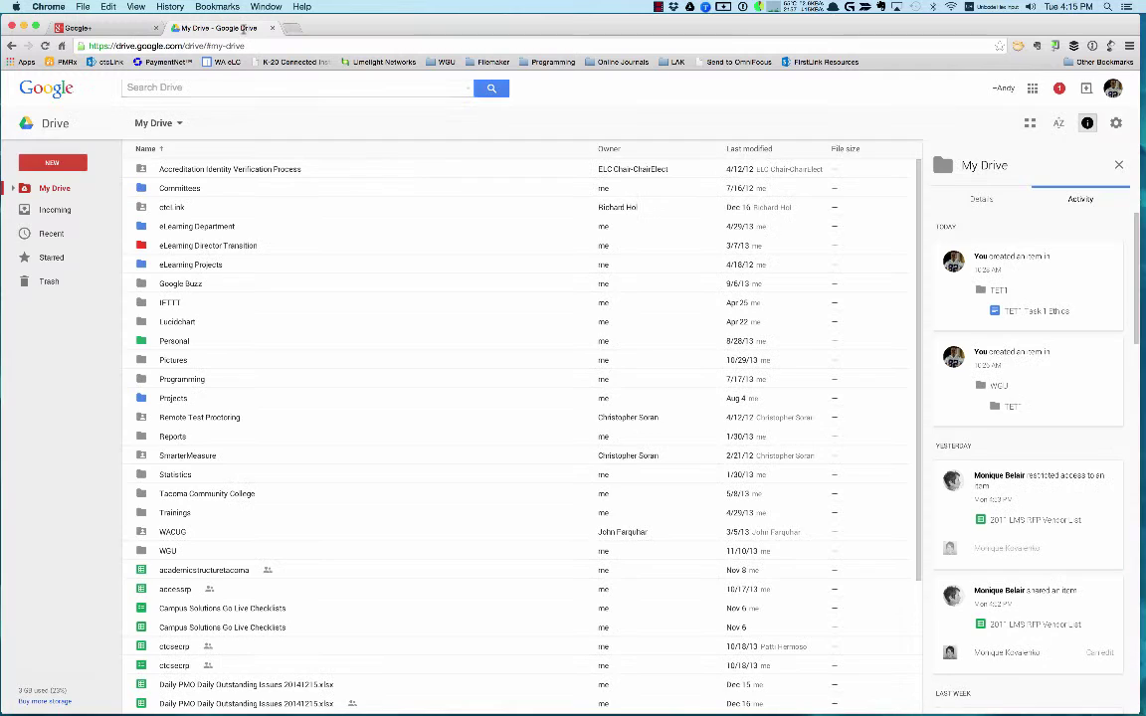
click(54, 164)
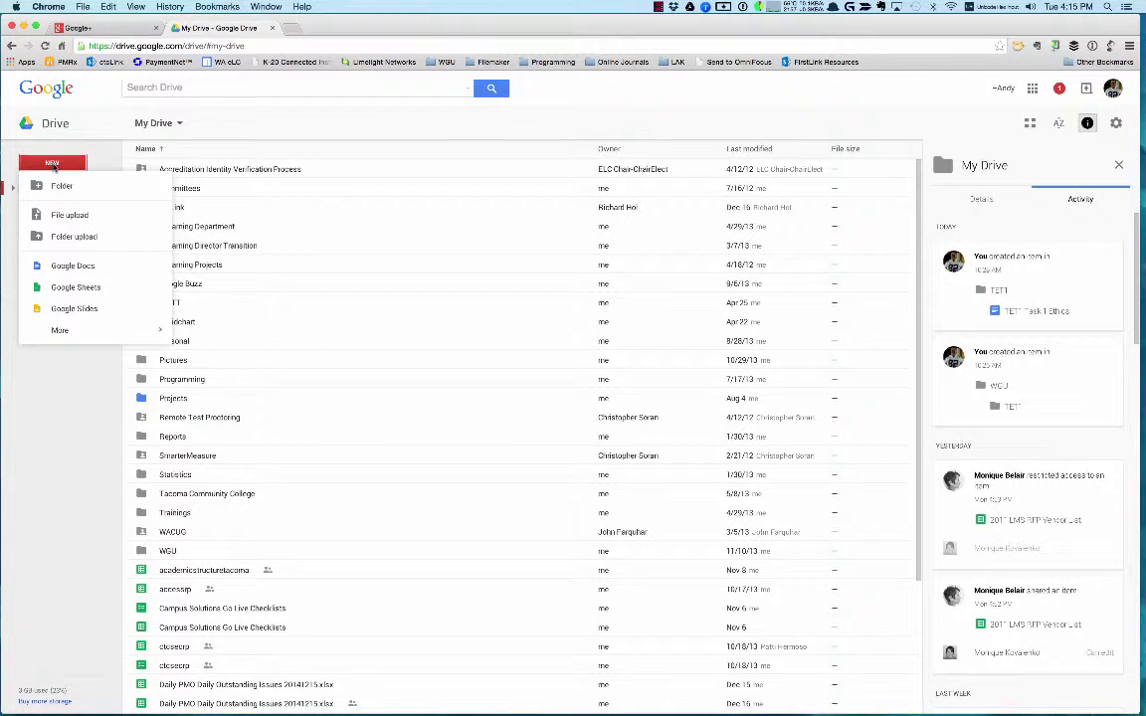
click(72, 265)
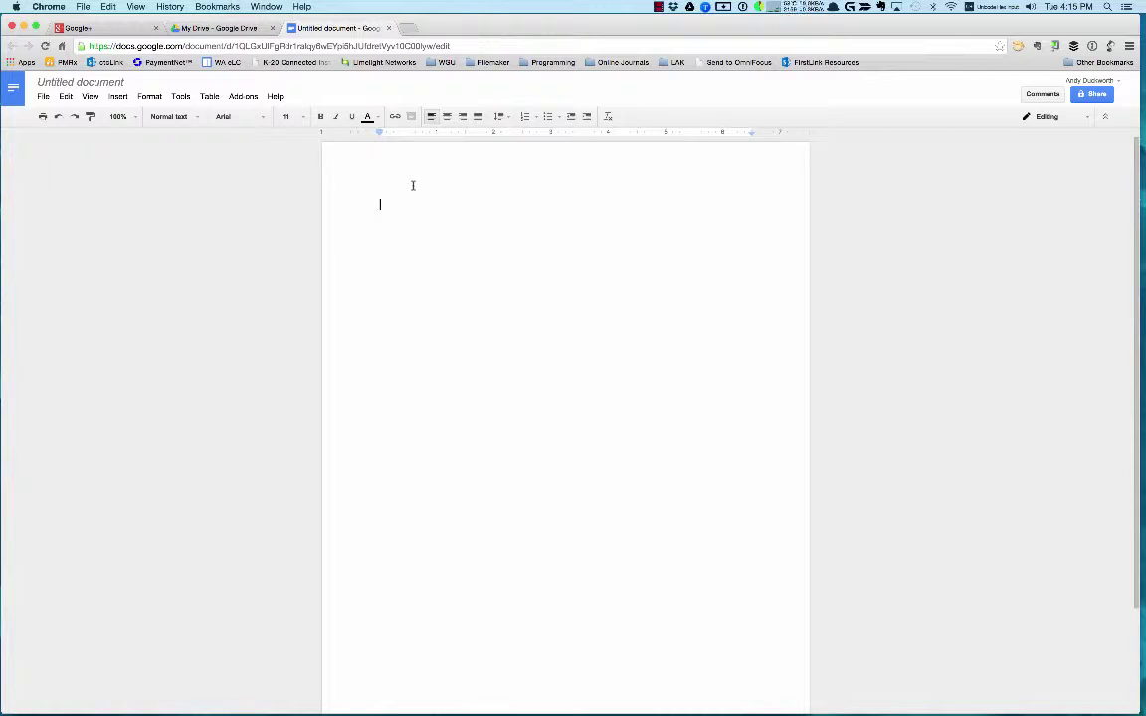
text(lsdkjf;aldskfjhds;lkfjads;lkfj)
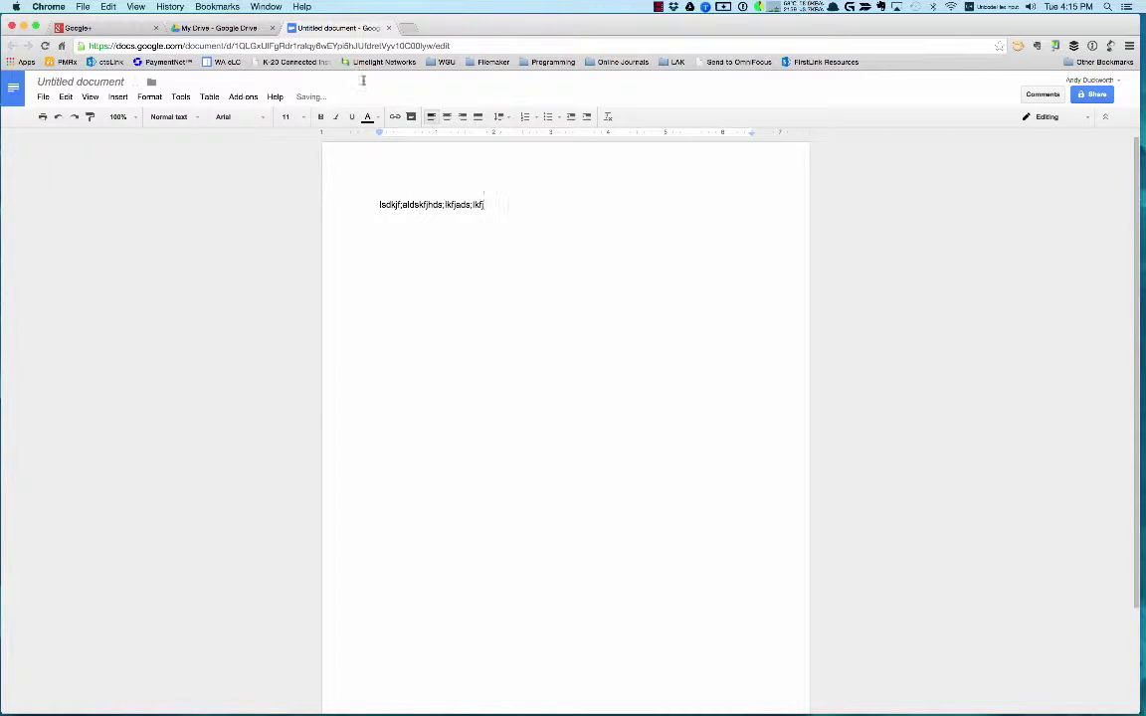
- Look through the document's available file, formatting, tool and help commands
click(42, 97)
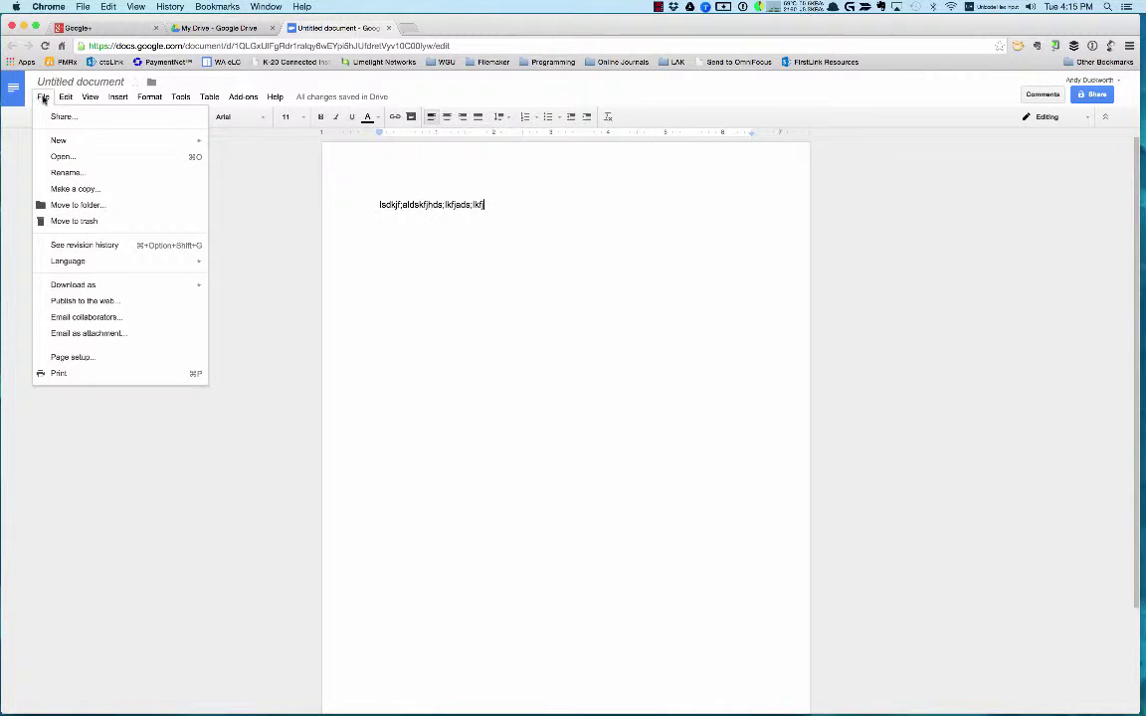
mouse_move(180, 97)
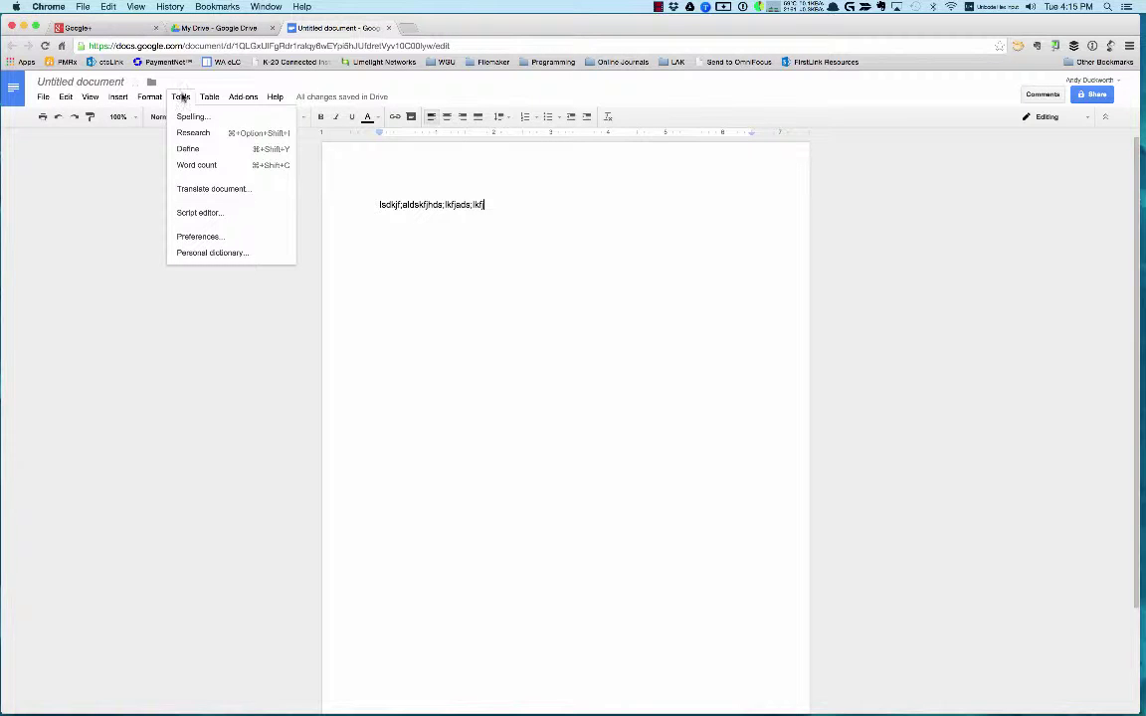
mouse_move(244, 97)
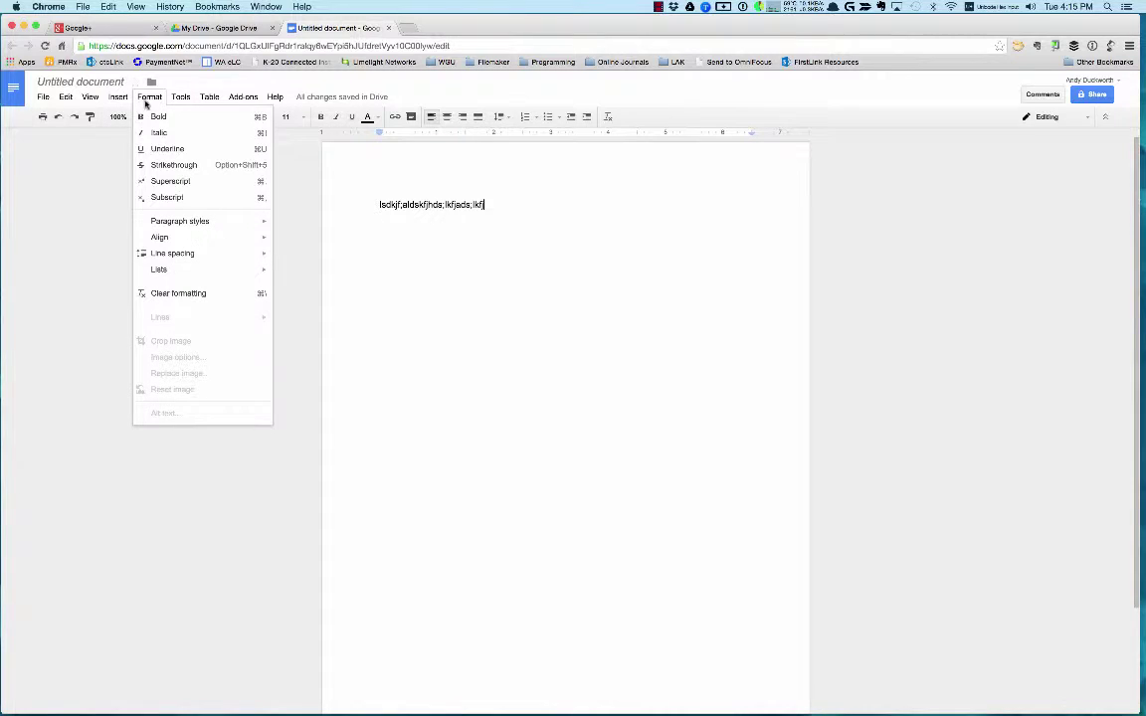
mouse_move(44, 98)
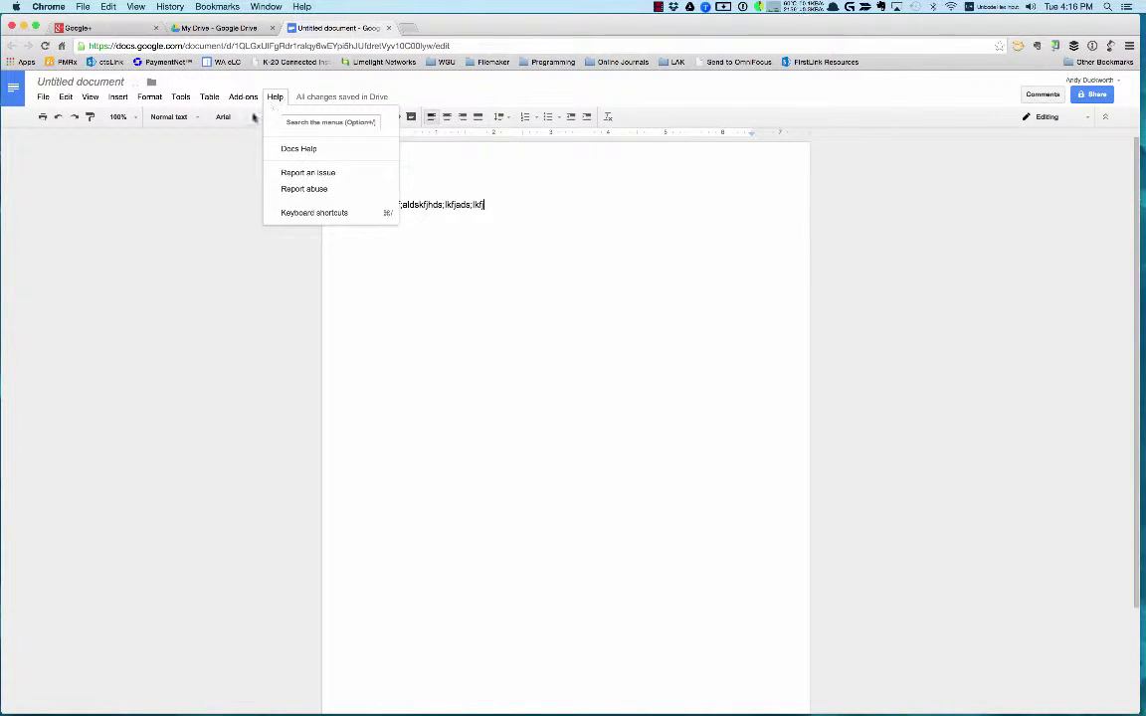
click(187, 179)
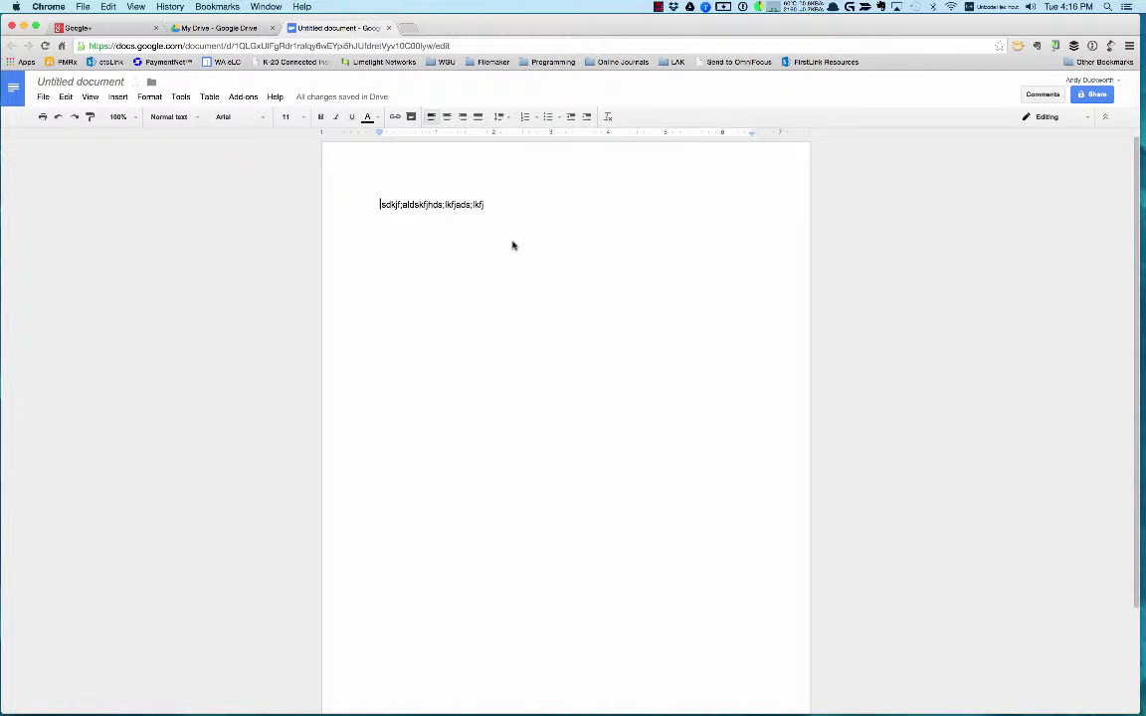
- Start sharing the document under the name "test" and check the permission levels available for invited people
click(1092, 95)
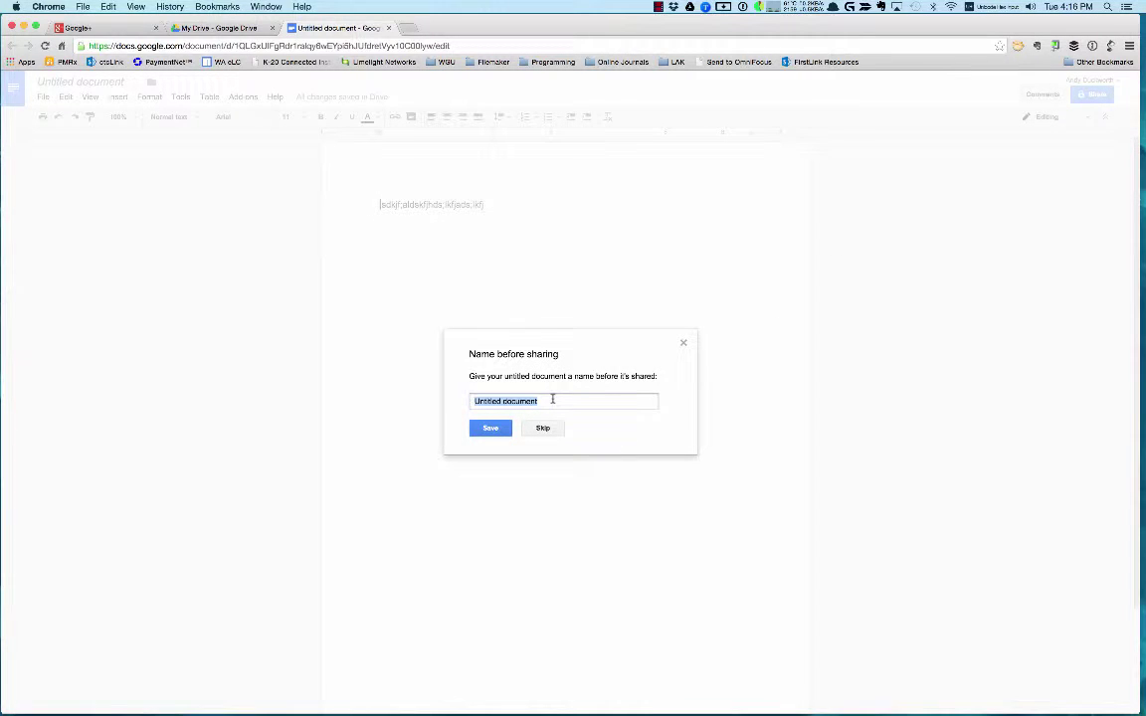
text(test)
click(492, 429)
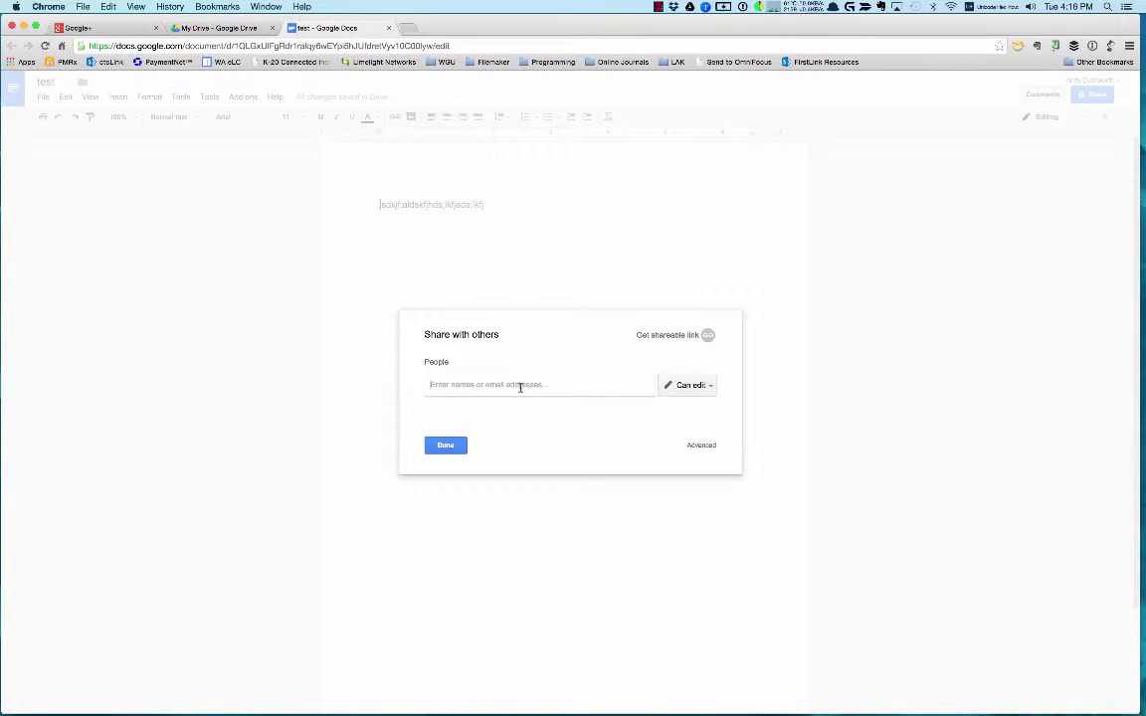
click(690, 388)
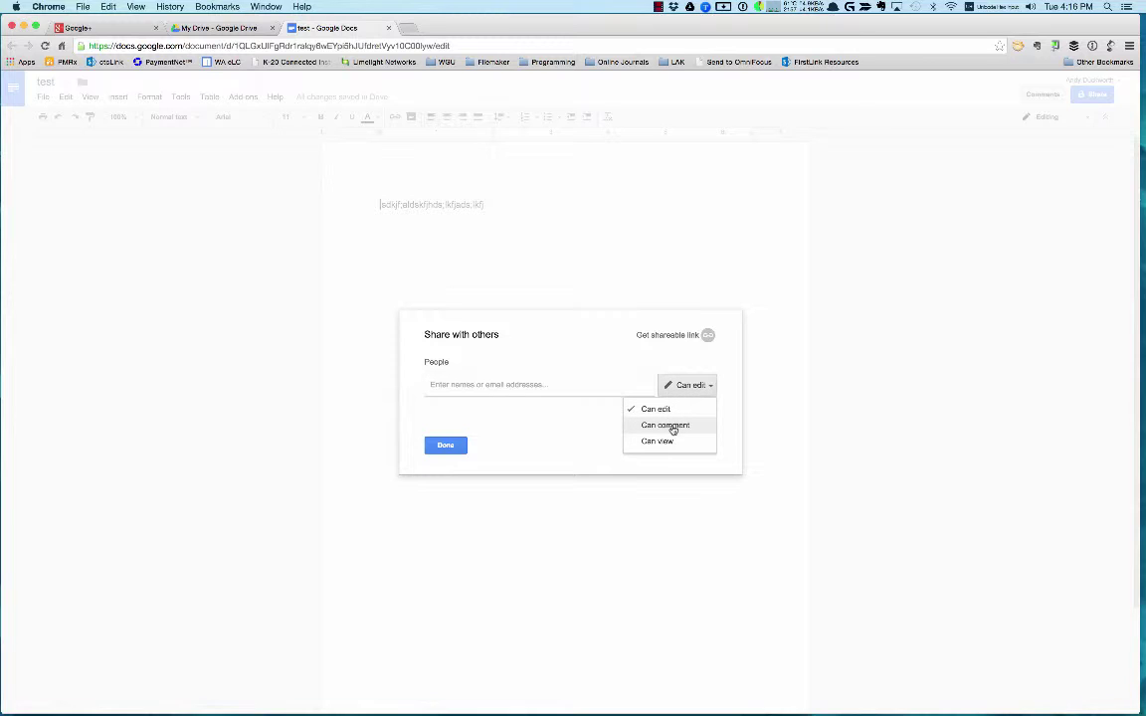
click(549, 448)
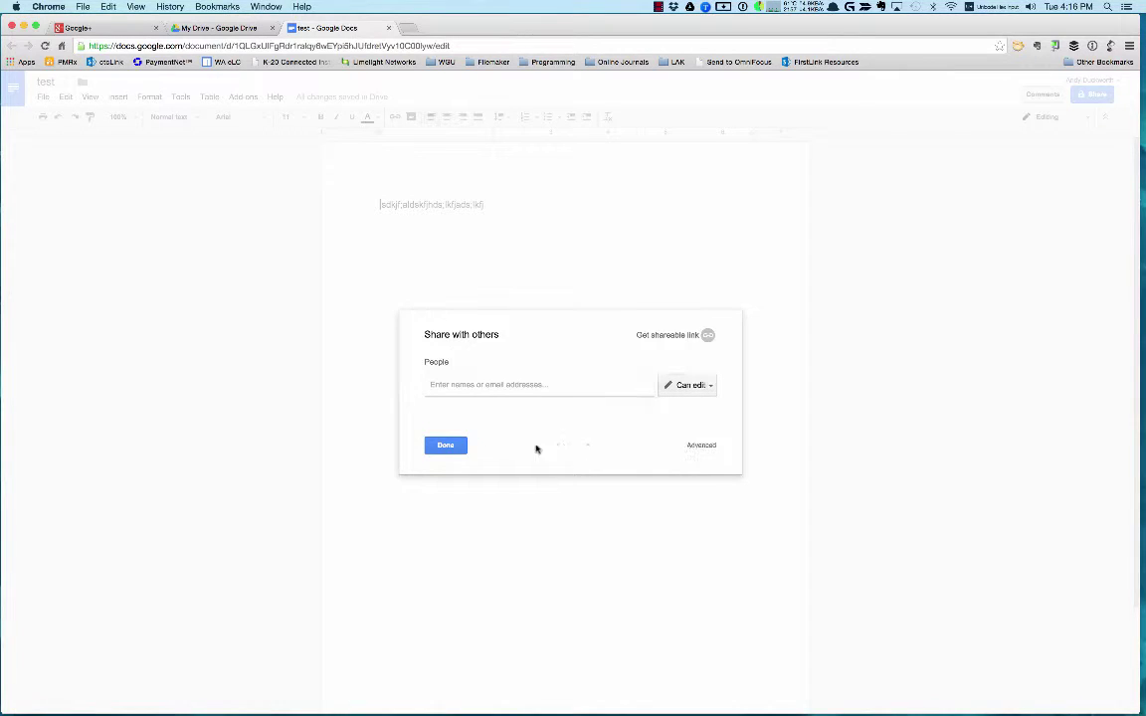
- Create a shareable link for the document and set its access to "Anyone with the link can edit"
click(672, 338)
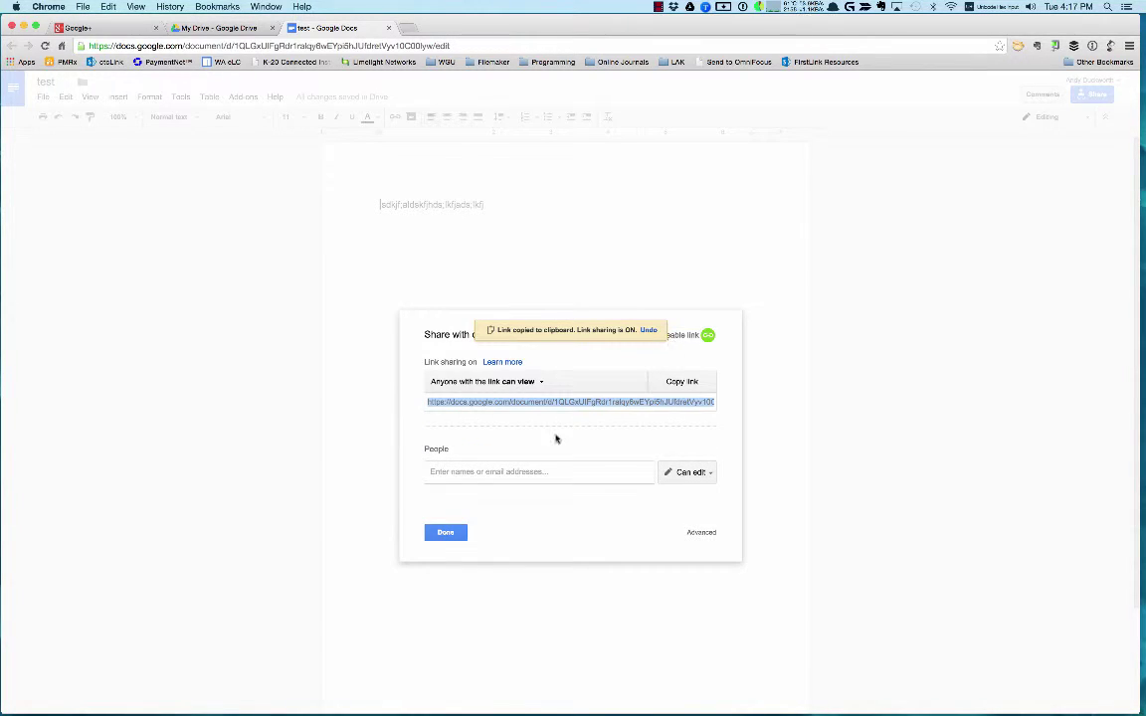
click(544, 384)
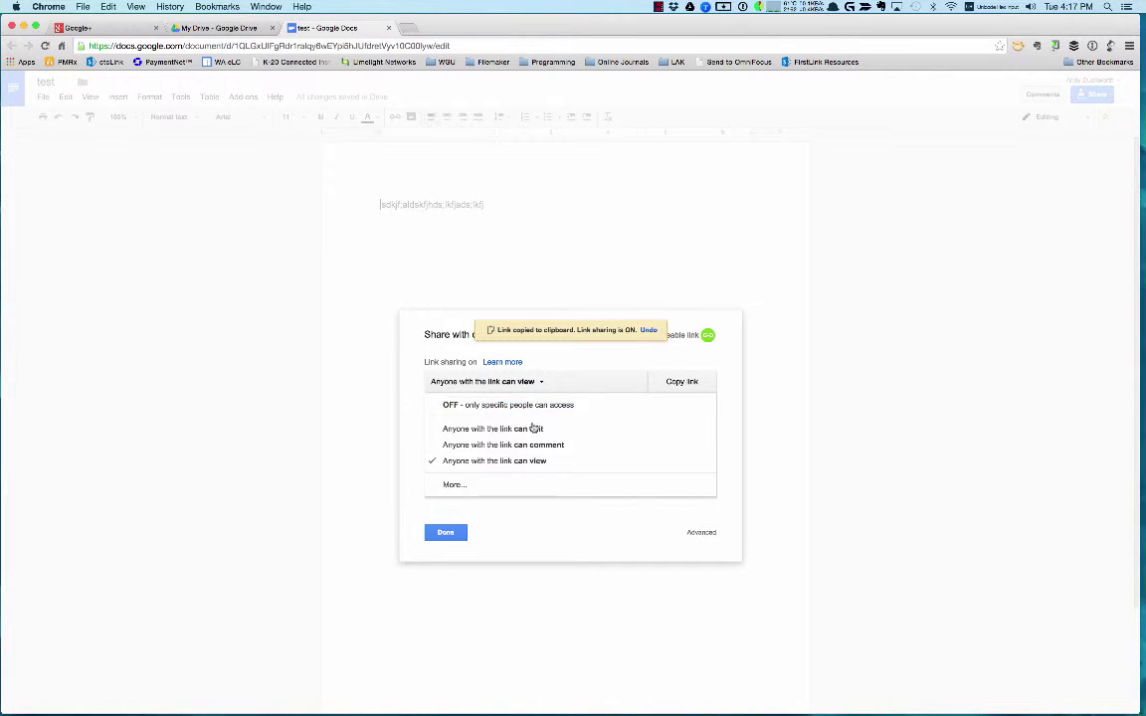
click(532, 429)
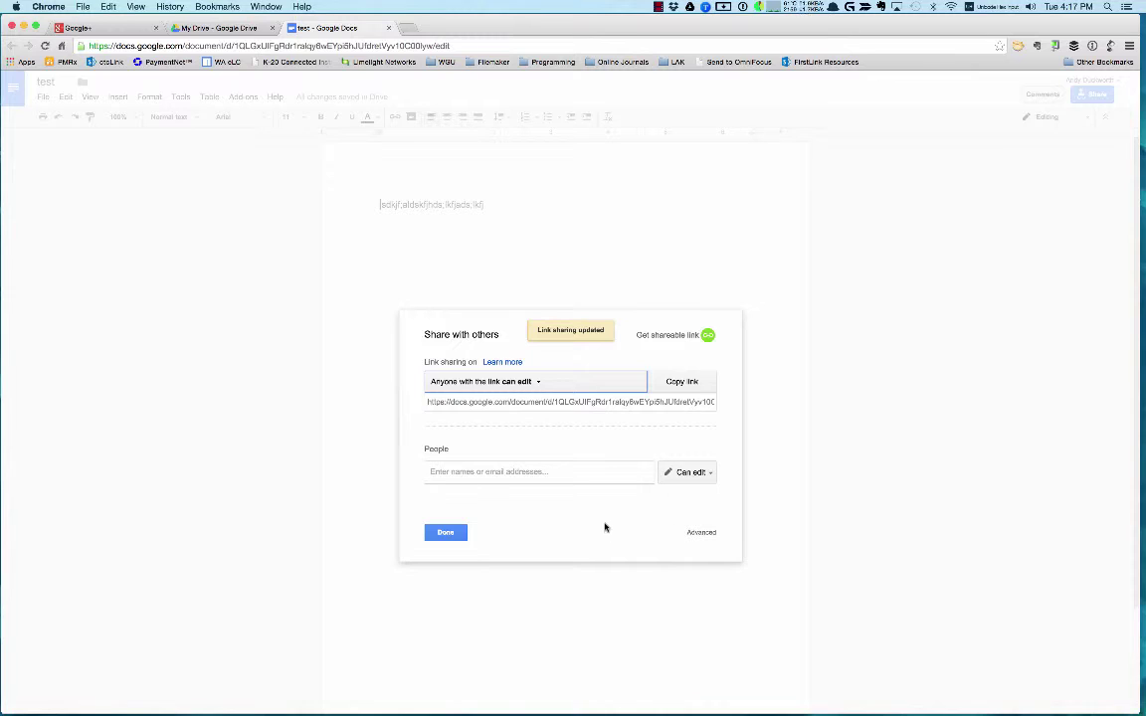
click(458, 537)
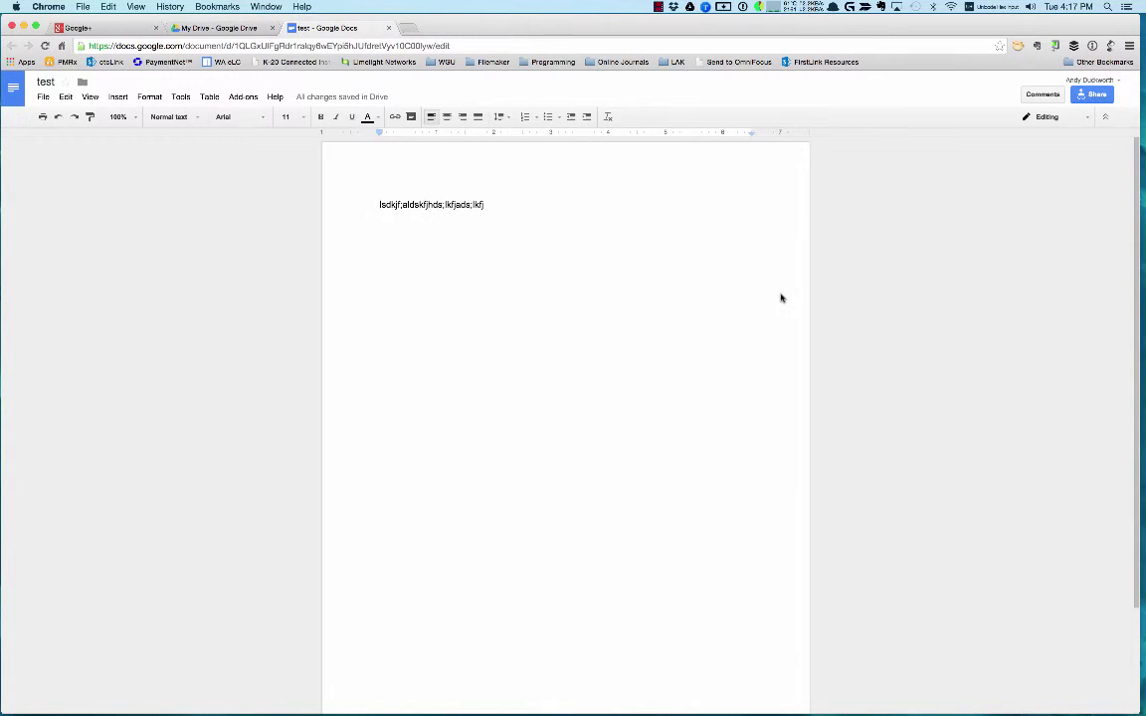